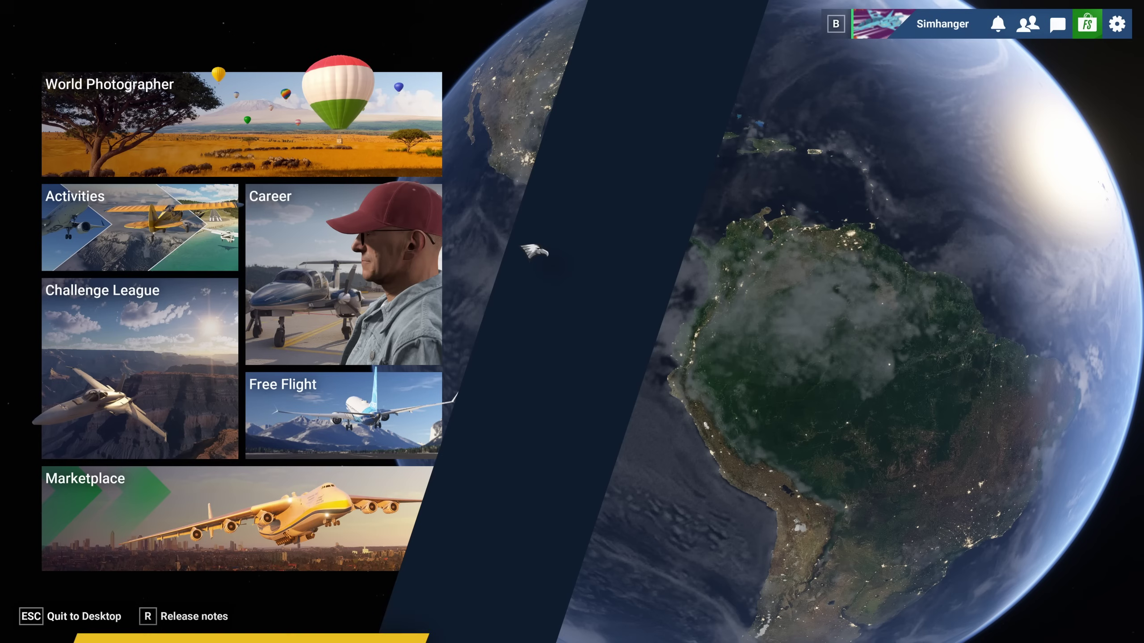
# Open the Free Flight map, rotate the globe to Europe and zoom in on Spain and France
pyautogui.click(390, 416)
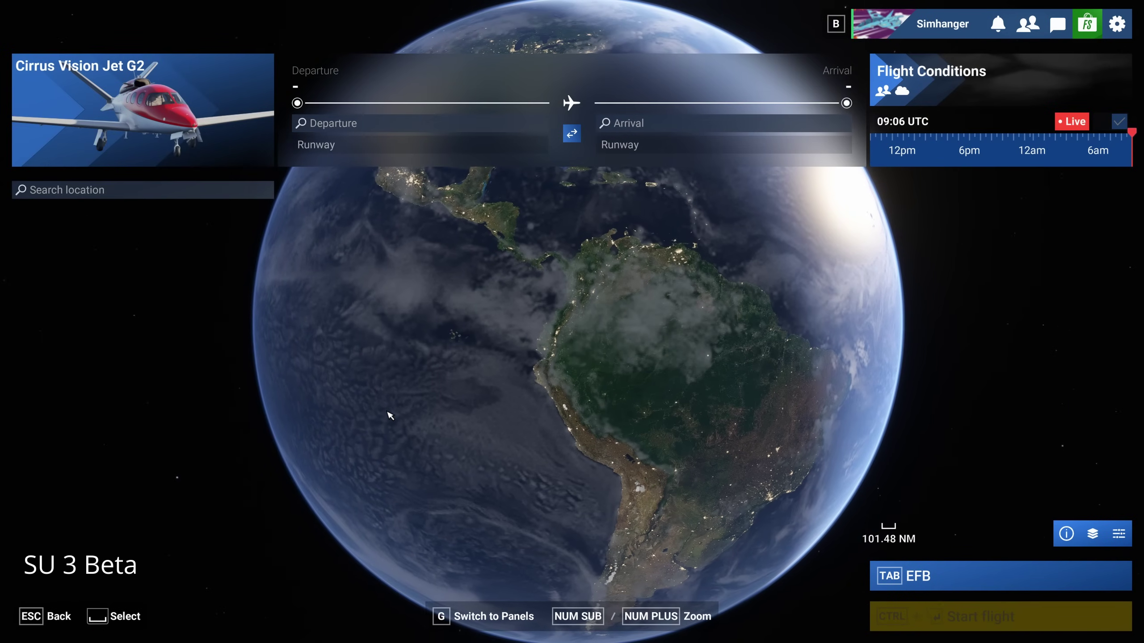
pyautogui.moveTo(687, 398); pyautogui.dragTo(346, 611)
pyautogui.scroll(2, 721, 388)
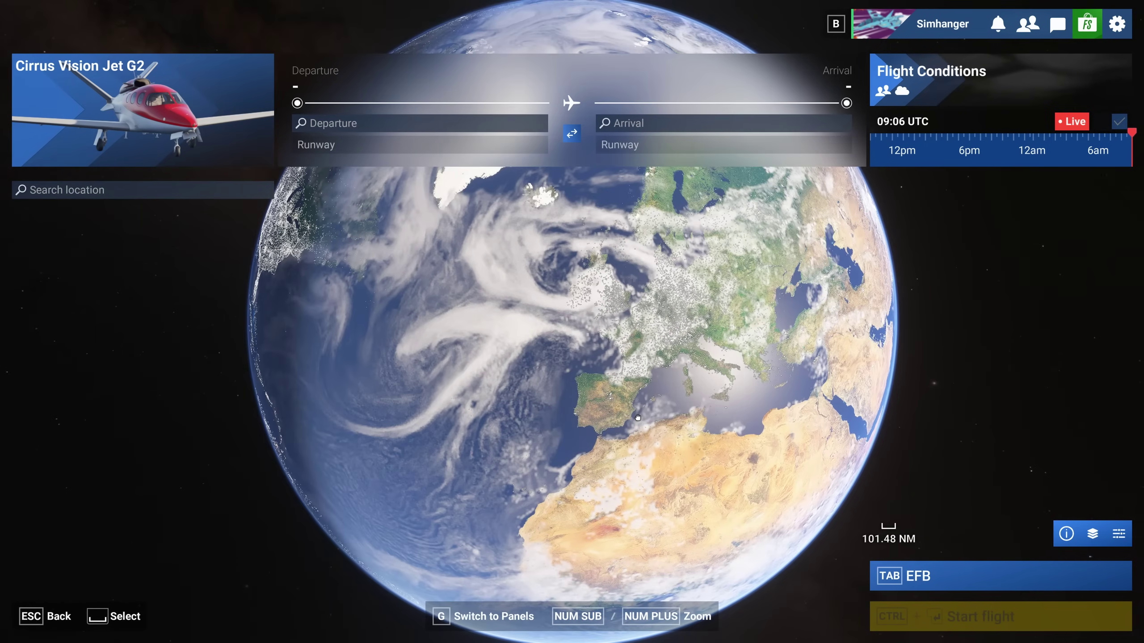
pyautogui.scroll(2, 646, 406)
pyautogui.scroll(5, 646, 406)
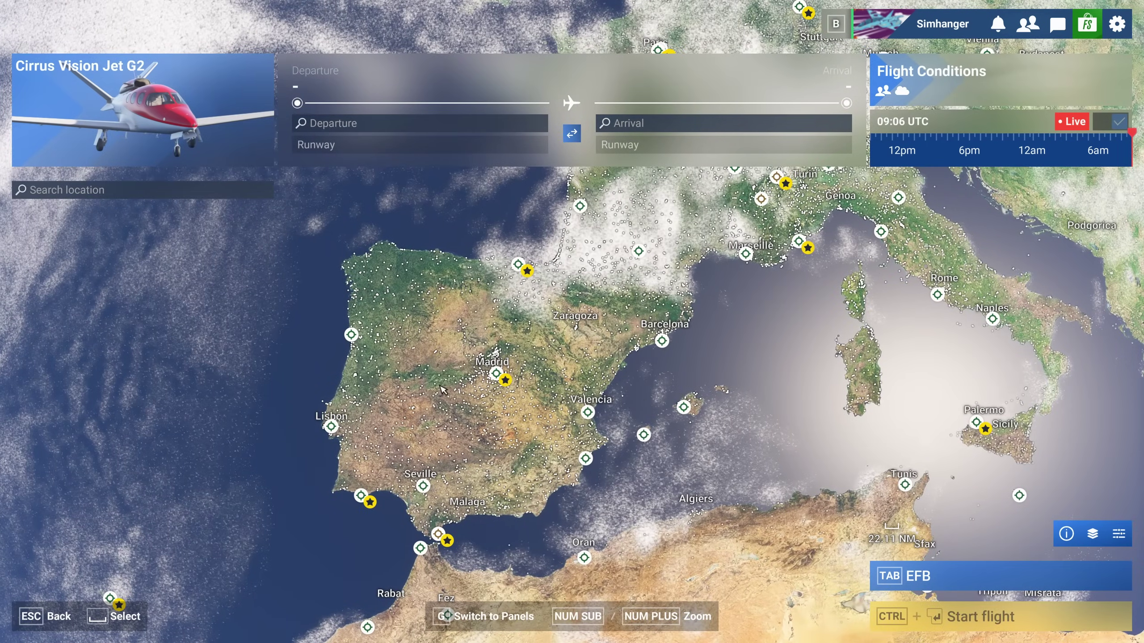
pyautogui.moveTo(535, 366); pyautogui.dragTo(550, 426)
pyautogui.scroll(3, 549, 426)
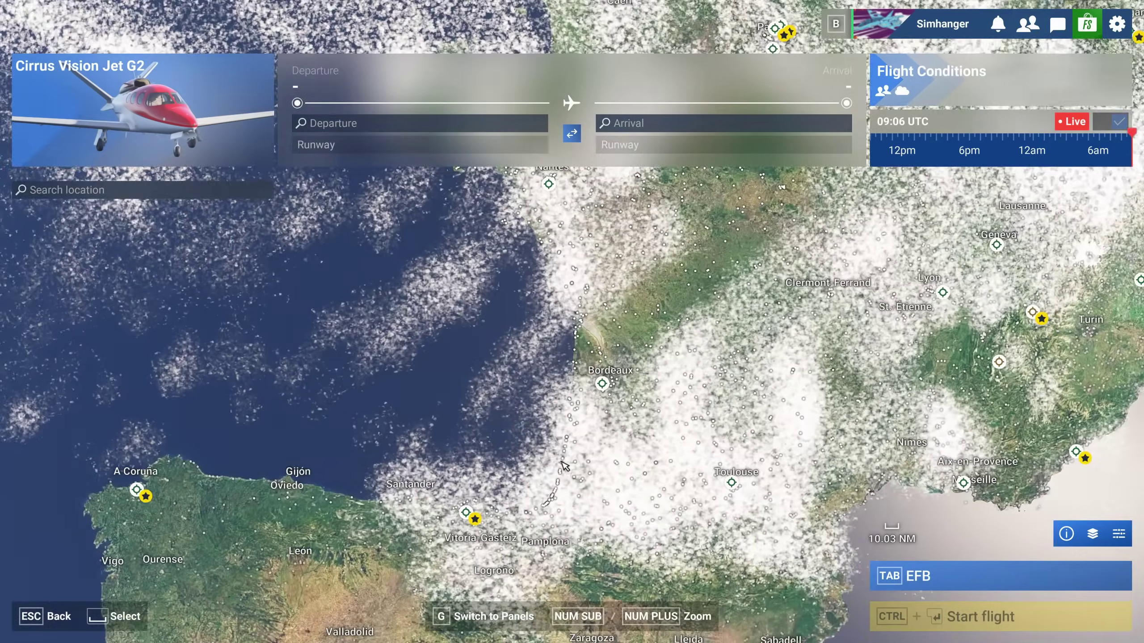
pyautogui.scroll(-2, 598, 460)
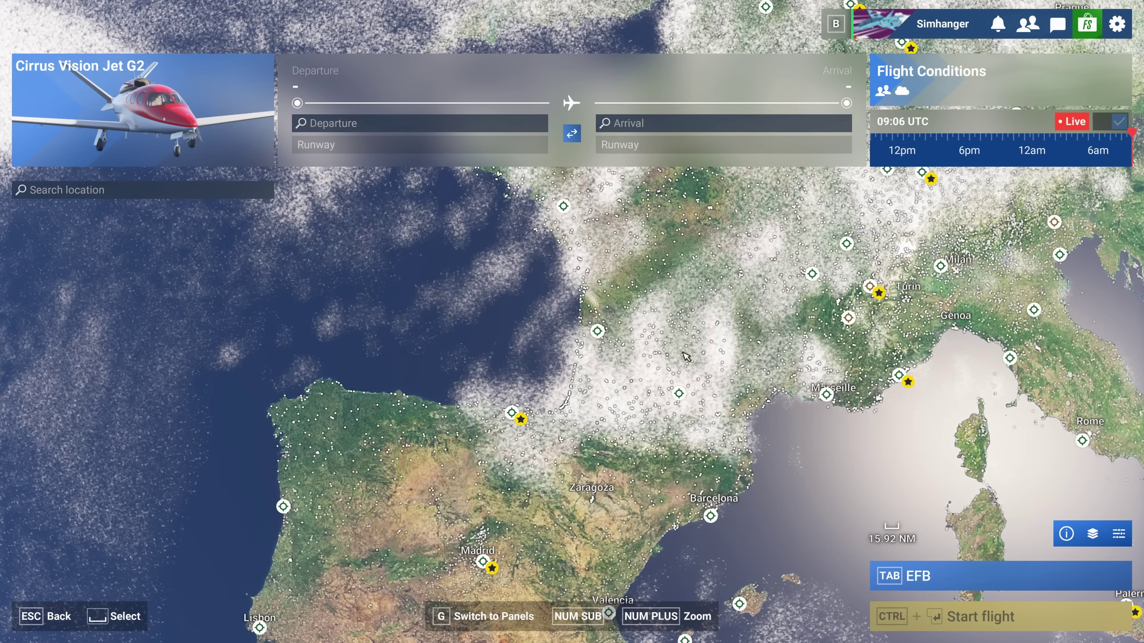
# Save the flight conditions, then set the Advanced map layer Weather to Off to clear the clouds
pyautogui.click(964, 81)
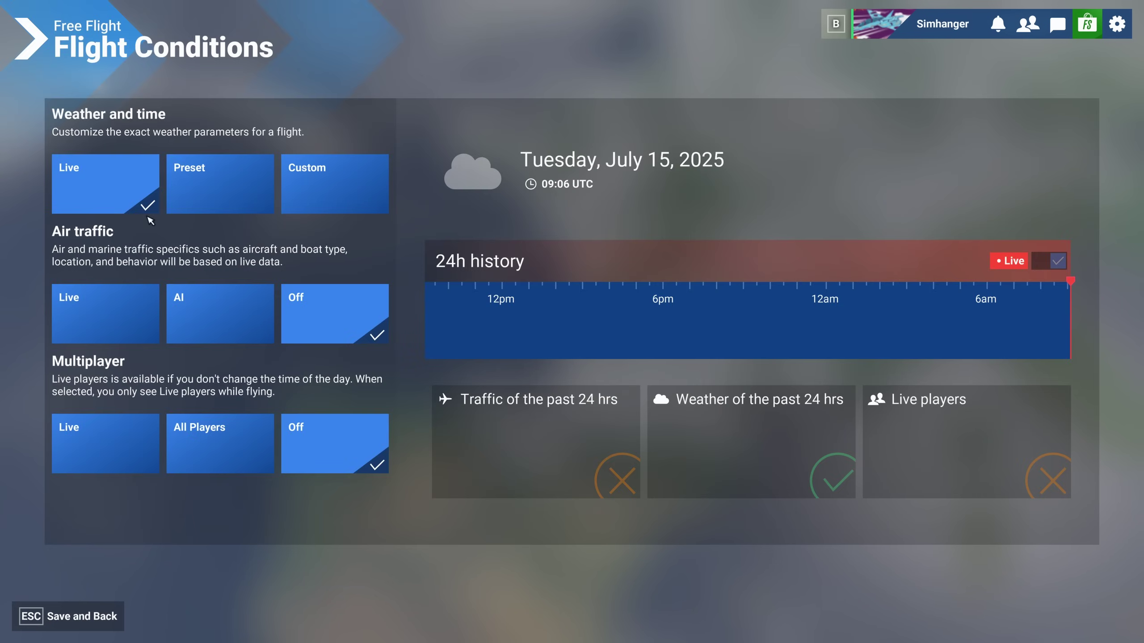
pyautogui.click(86, 616)
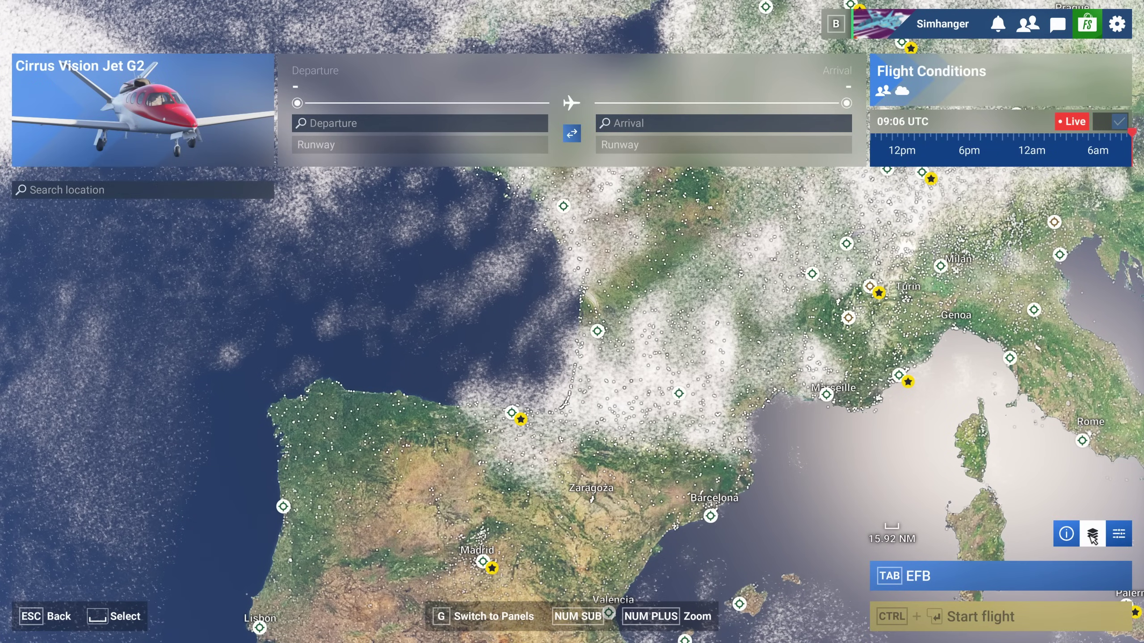
pyautogui.click(1093, 536)
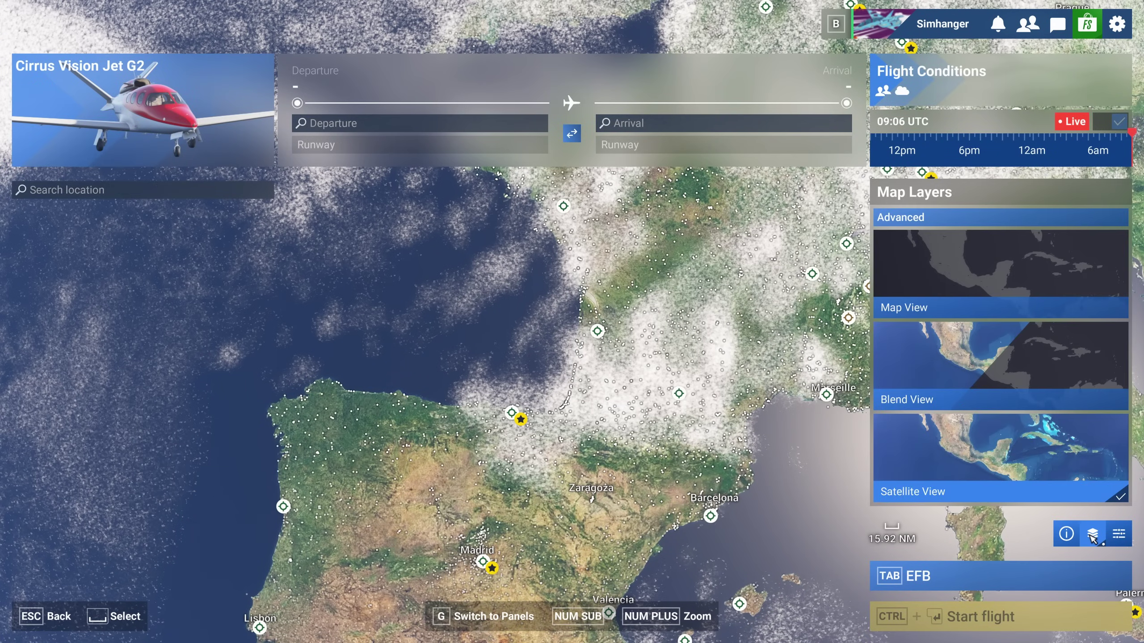
pyautogui.click(977, 221)
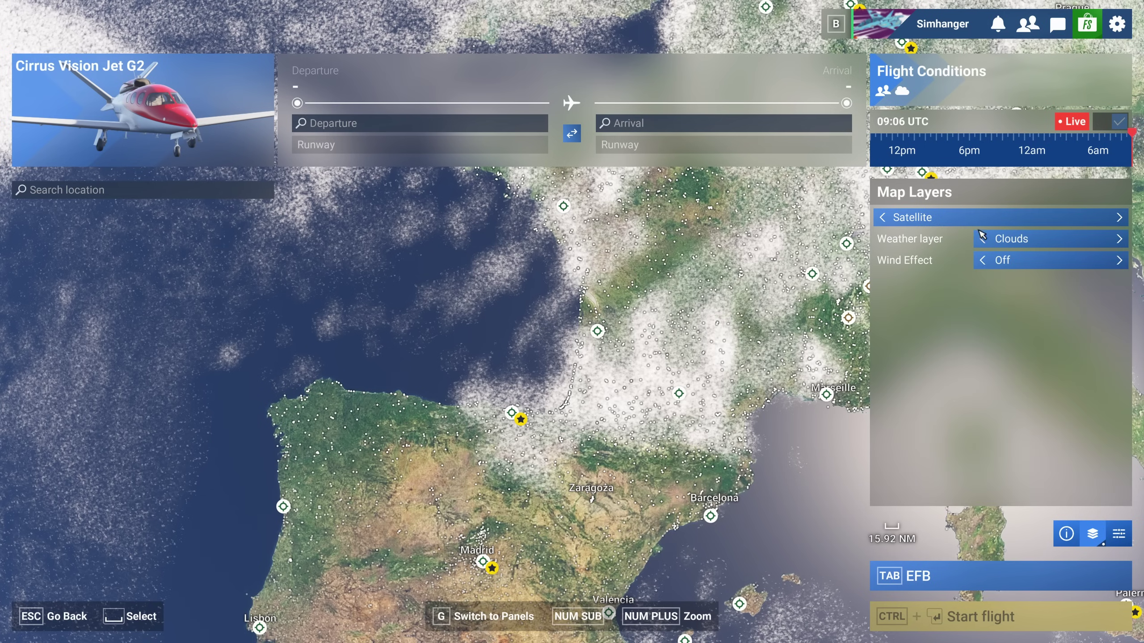
pyautogui.click(982, 239)
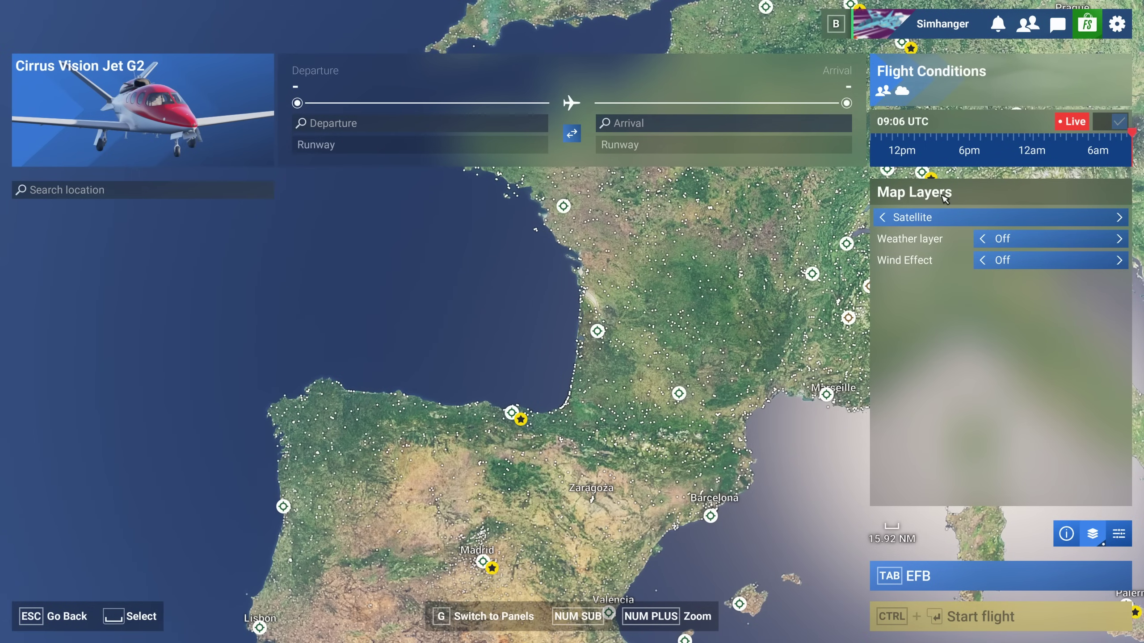
pyautogui.click(1094, 535)
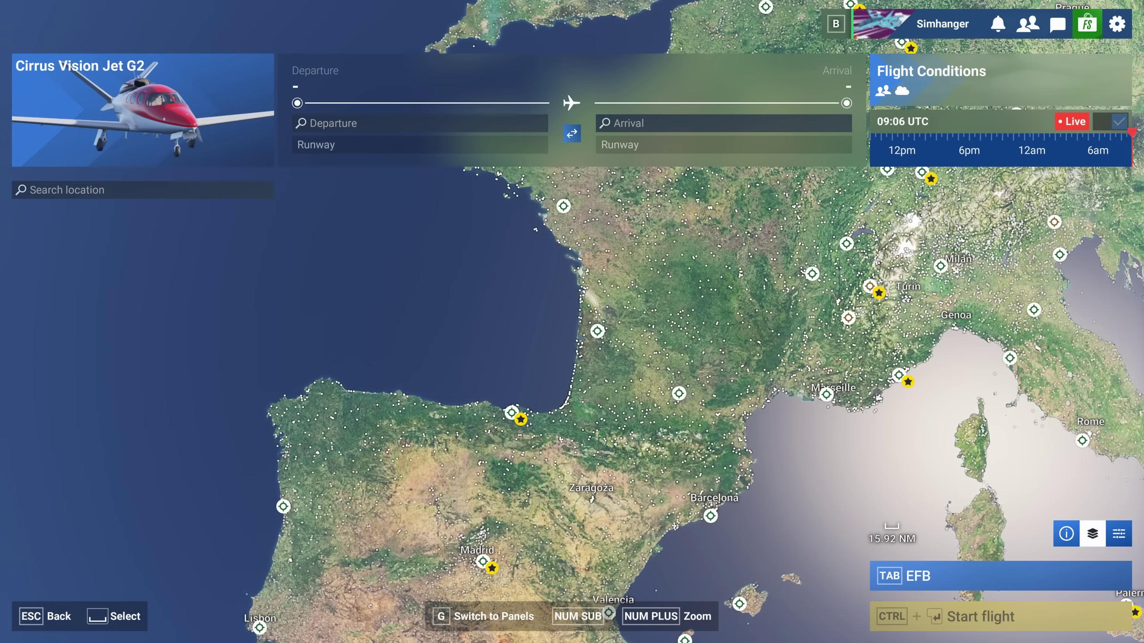
# Bring up the EFB with Tab, toggle the Route panel and show the flight plan Import options
pyautogui.press('Tab')
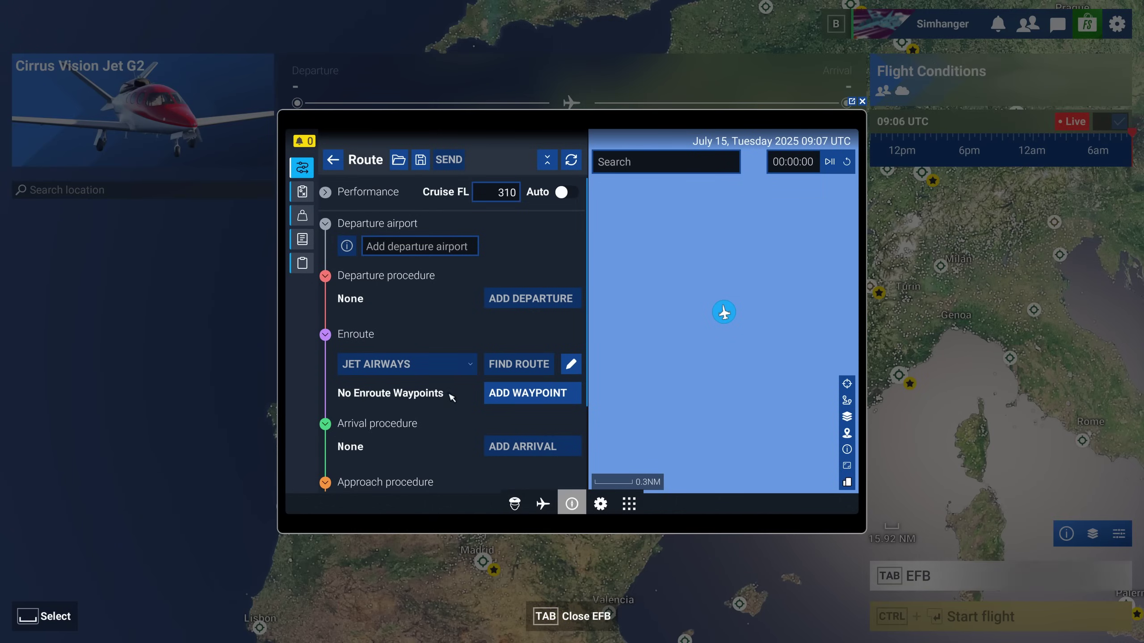
pyautogui.click(303, 170)
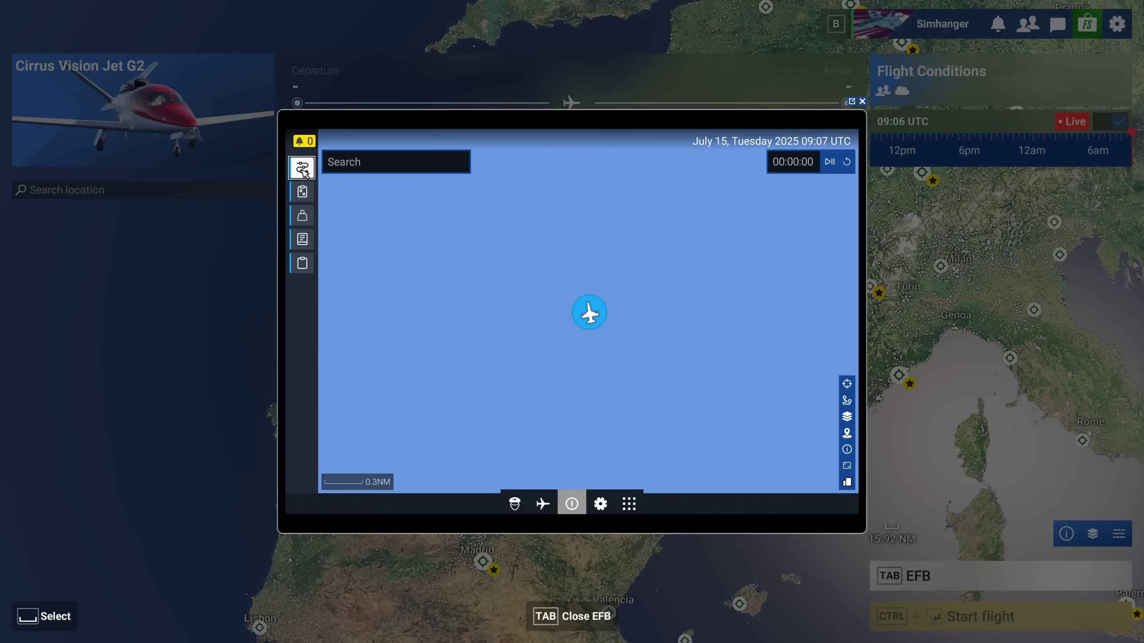
pyautogui.click(303, 170)
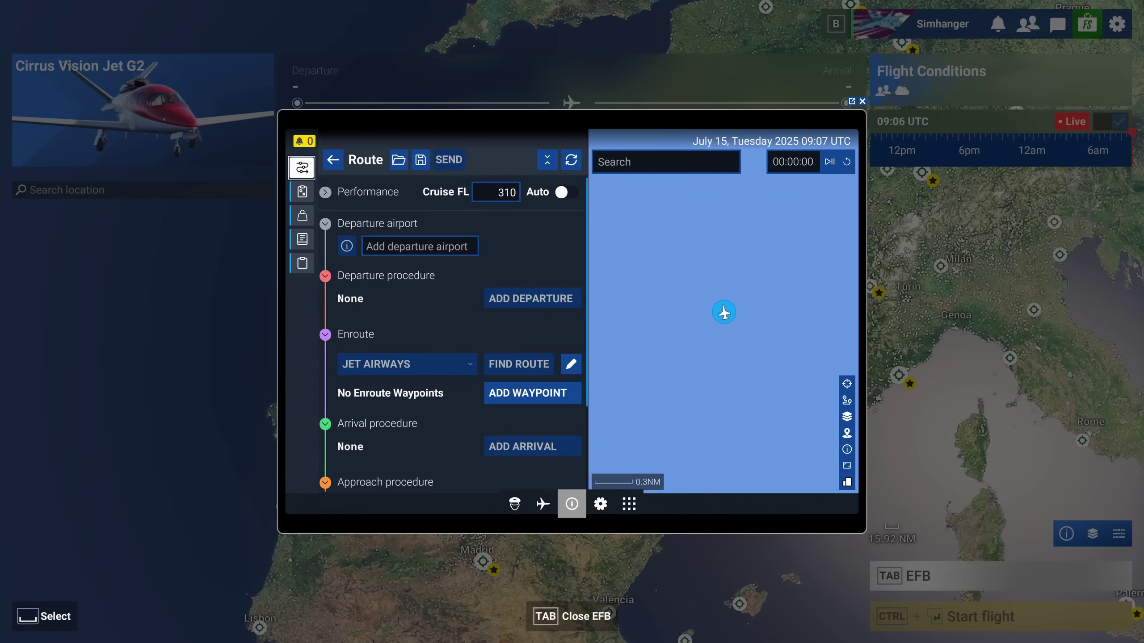
pyautogui.click(399, 160)
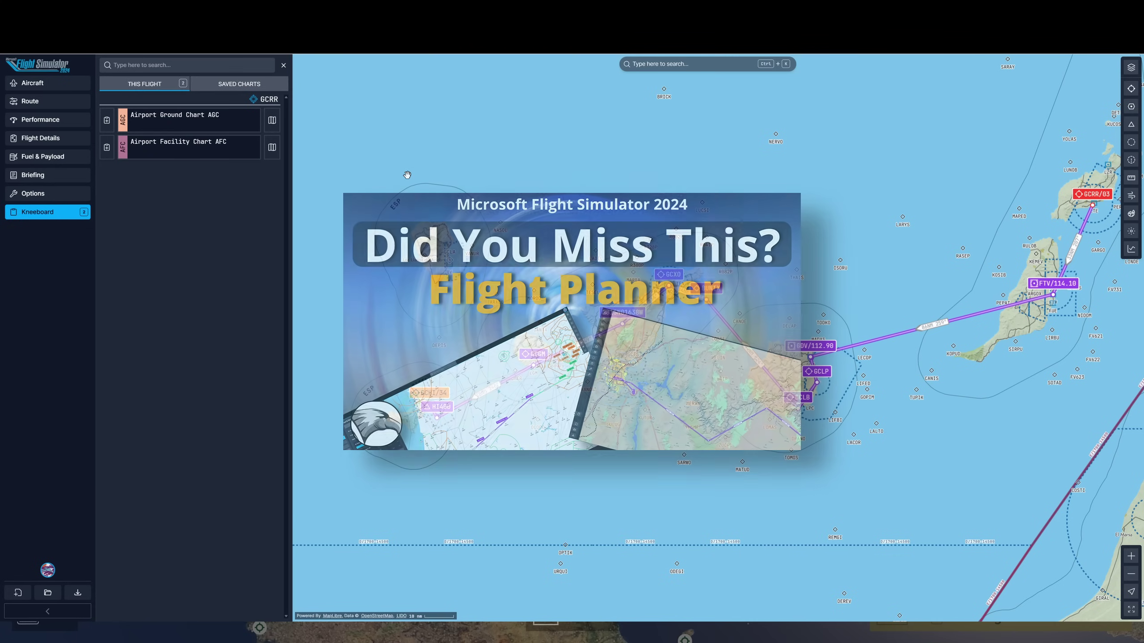
# Load the GCRR route PLN file from I:\FlightPlans\Proposed into the EFB planner
pyautogui.hotkey('alt', 'Tab')
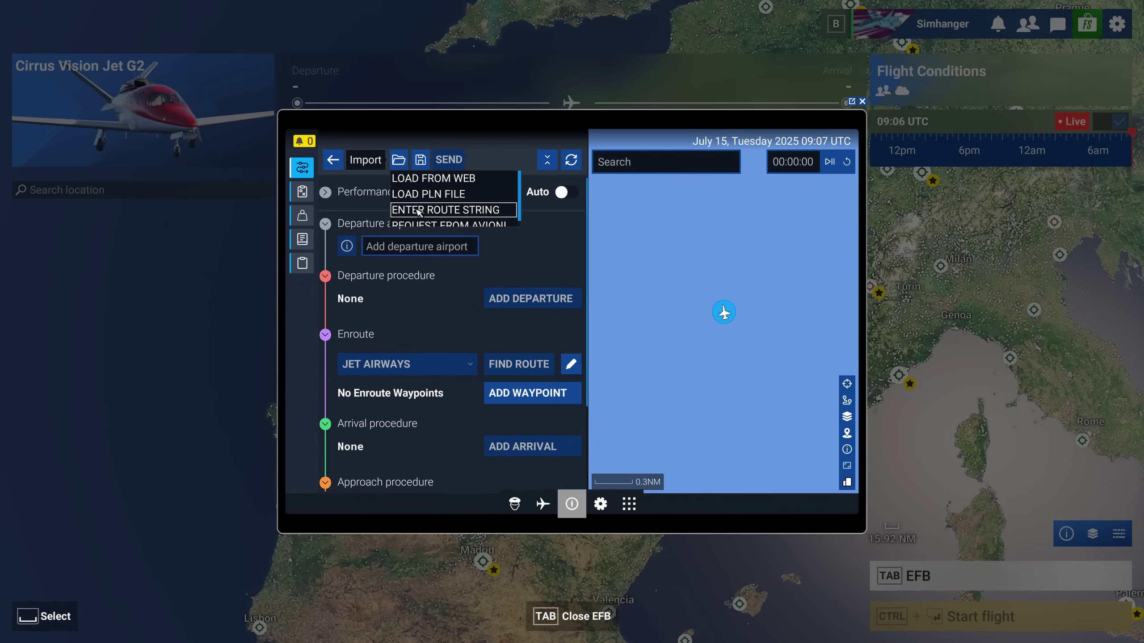
pyautogui.click(437, 195)
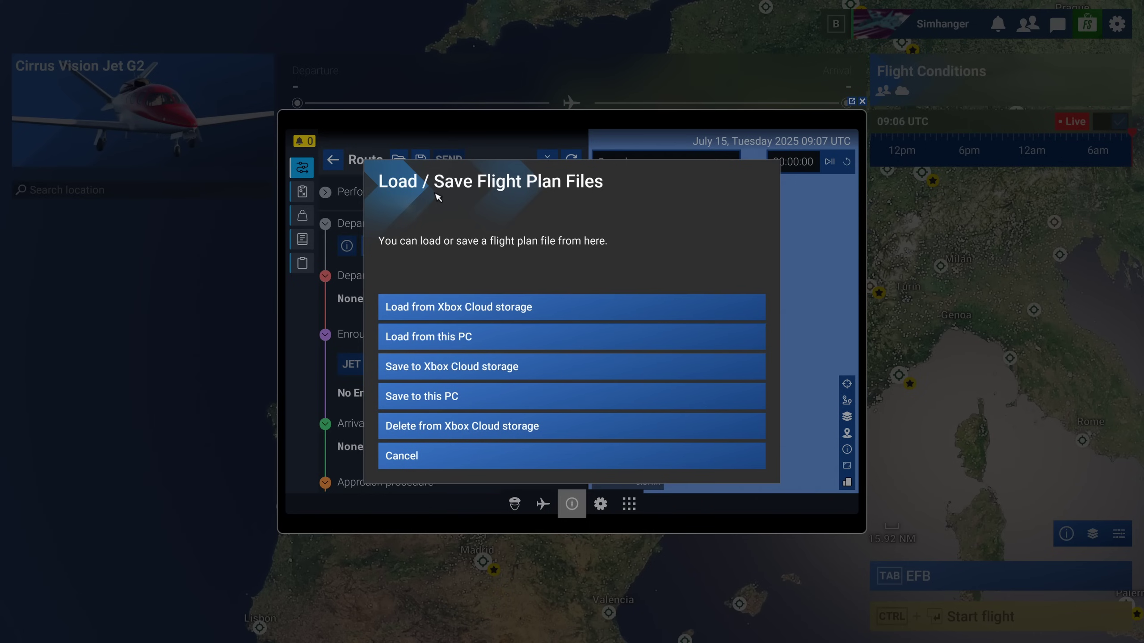
pyautogui.click(452, 337)
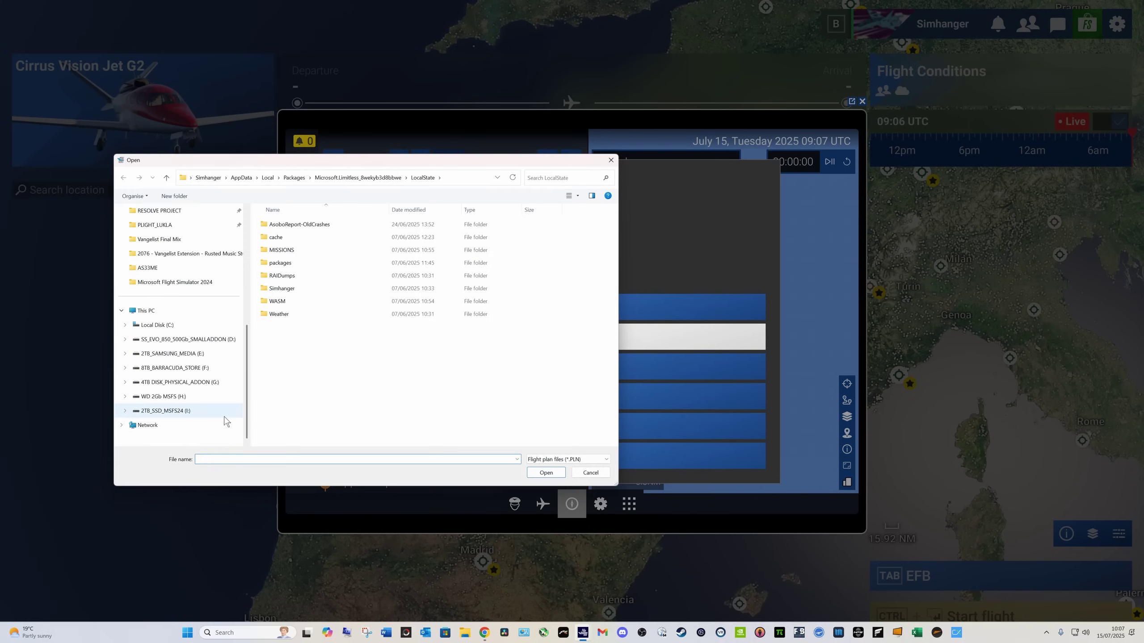
pyautogui.click(212, 412)
pyautogui.doubleClick(585, 234)
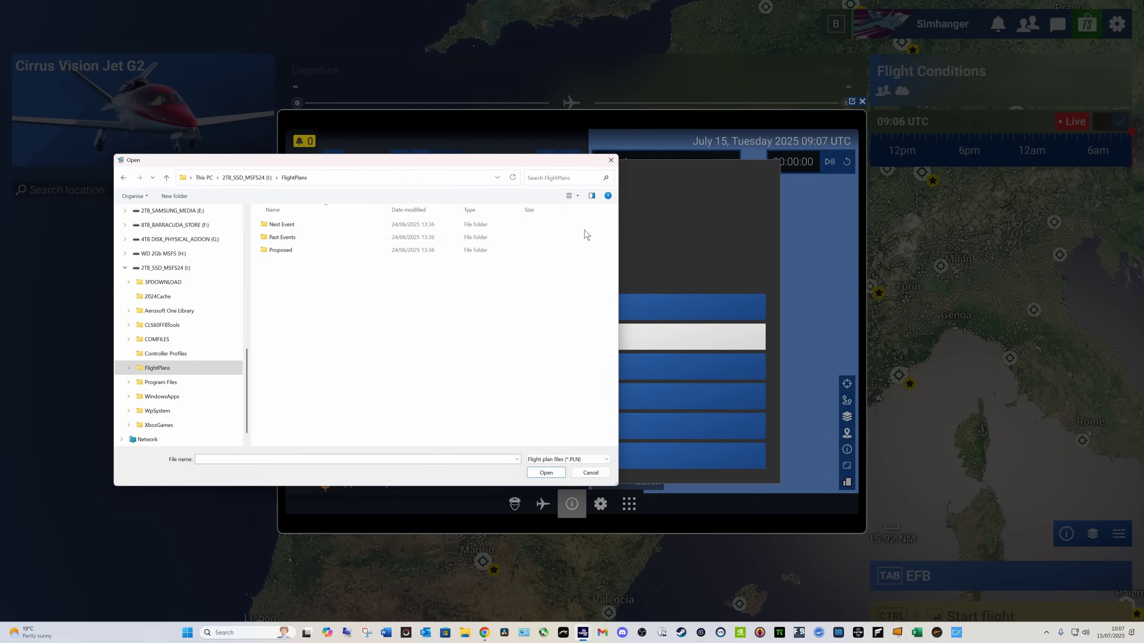
pyautogui.doubleClick(360, 249)
pyautogui.doubleClick(352, 278)
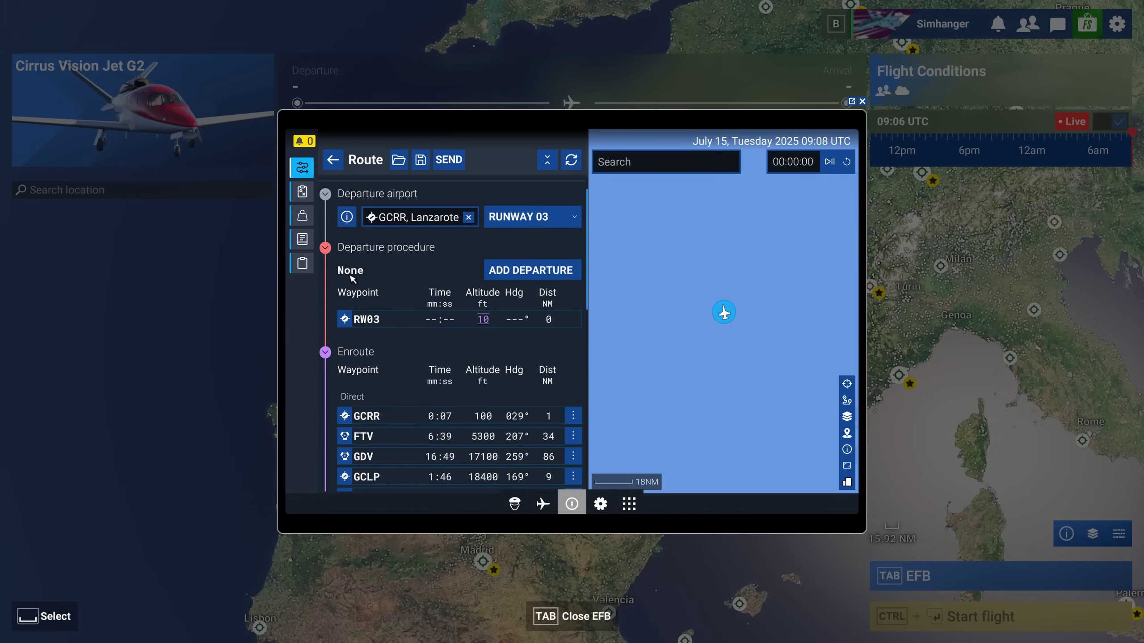
# Pan the EFB map west to the Canary Islands route and switch to the full-width map
pyautogui.scroll(-3, 696, 333)
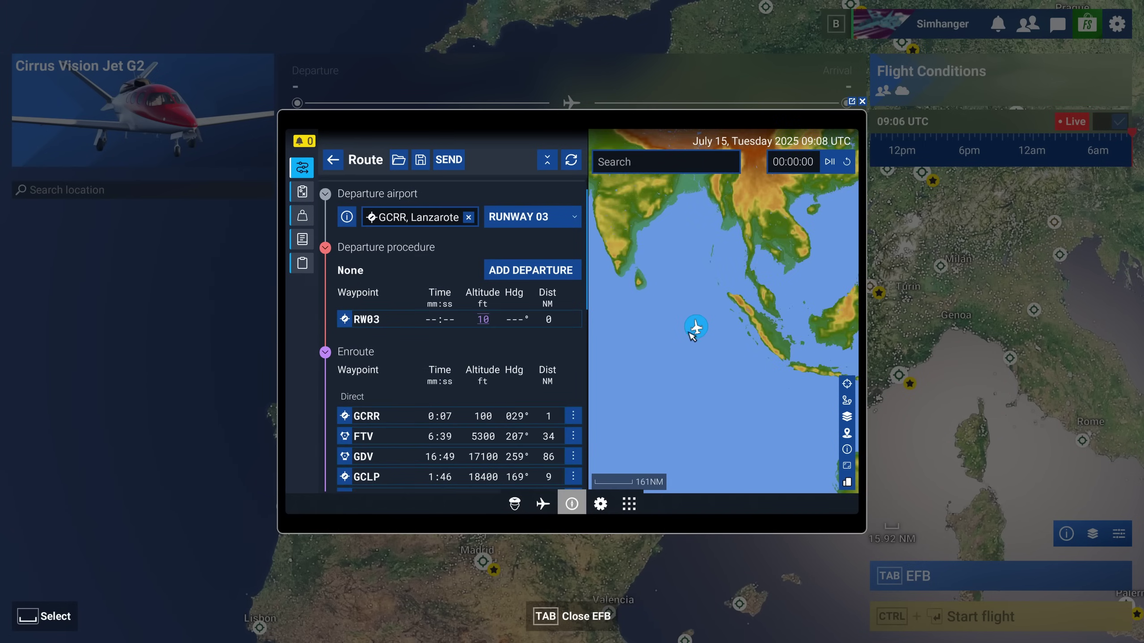
pyautogui.moveTo(692, 337); pyautogui.dragTo(728, 370)
pyautogui.moveTo(682, 305)
pyautogui.mouseDown()
pyautogui.moveTo(731, 374)
pyautogui.moveTo(757, 341)
pyautogui.moveTo(827, 319)
pyautogui.mouseUp()
pyautogui.moveTo(700, 347)
pyautogui.mouseDown()
pyautogui.moveTo(814, 309)
pyautogui.moveTo(766, 341)
pyautogui.mouseUp()
pyautogui.scroll(5, 671, 296)
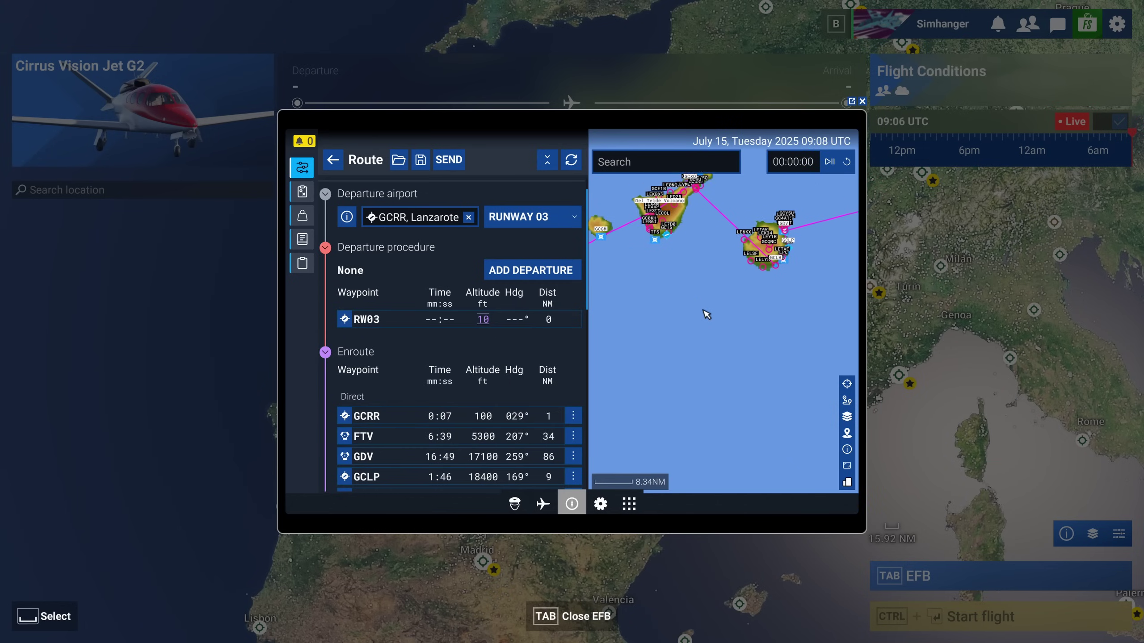
pyautogui.scroll(-1, 774, 332)
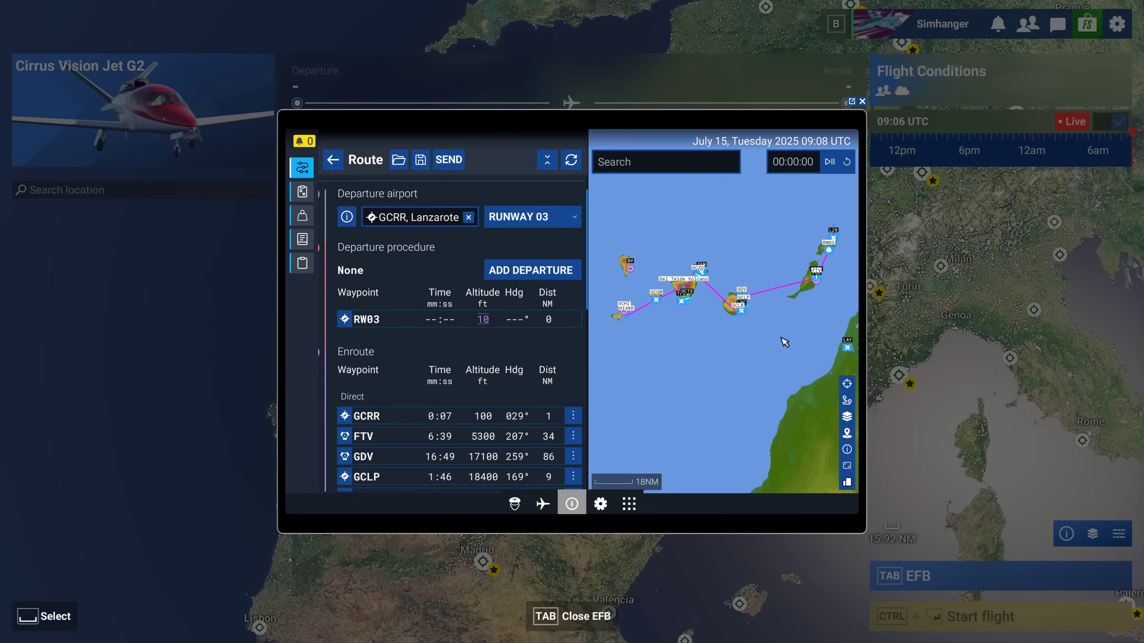
pyautogui.moveTo(784, 343); pyautogui.dragTo(782, 347)
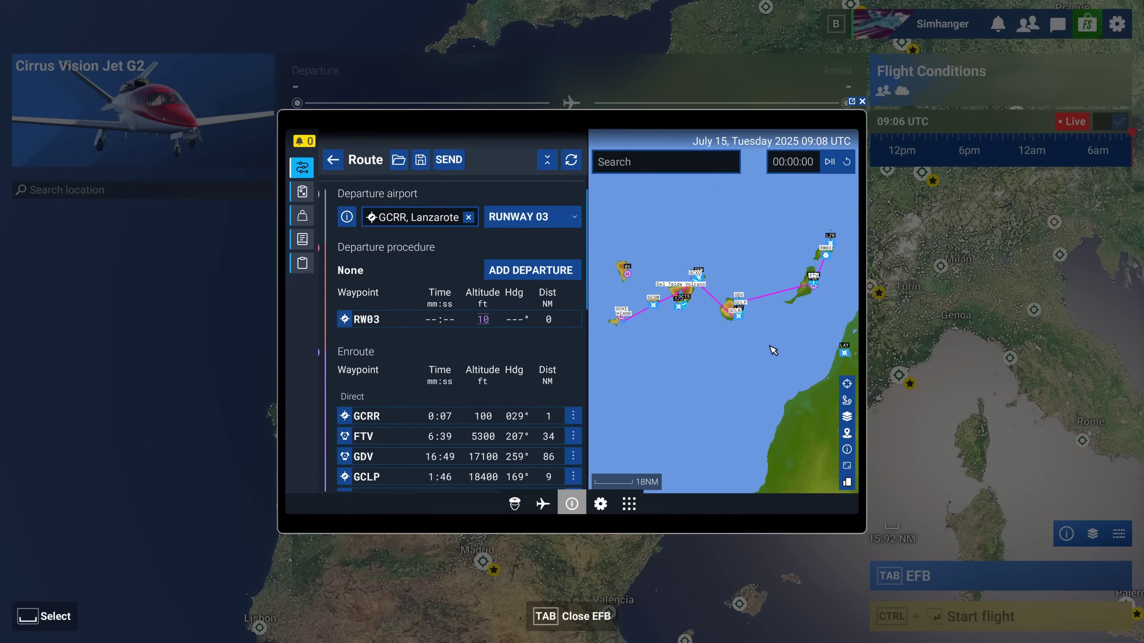
pyautogui.click(847, 450)
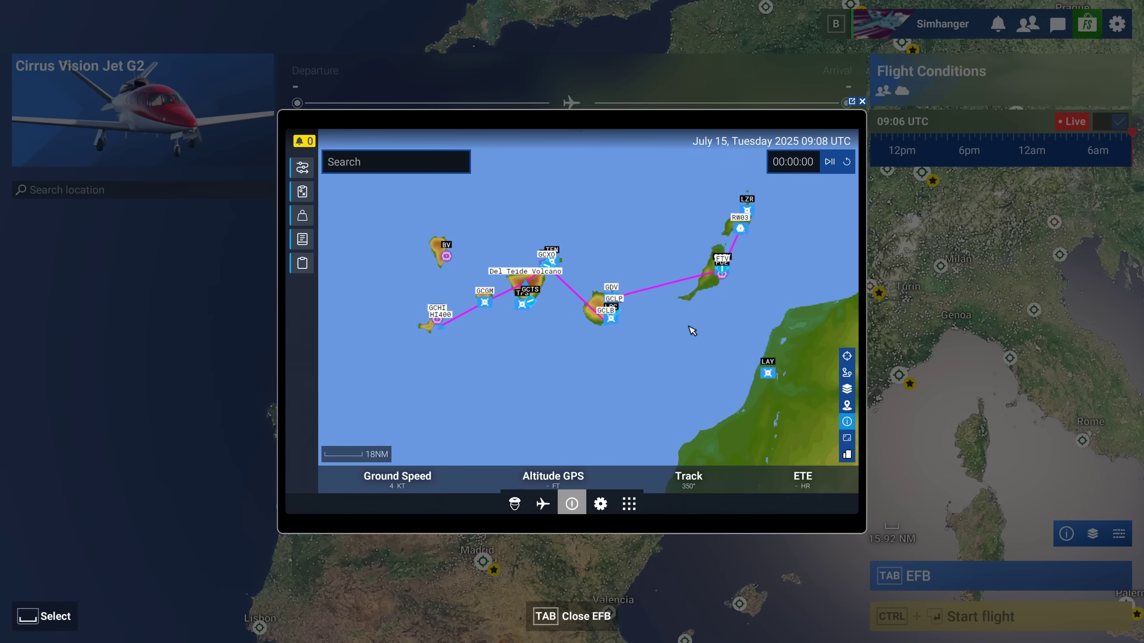
# Centre the map on Tenerife and La Palma and show the route waypoint details
pyautogui.scroll(3, 692, 331)
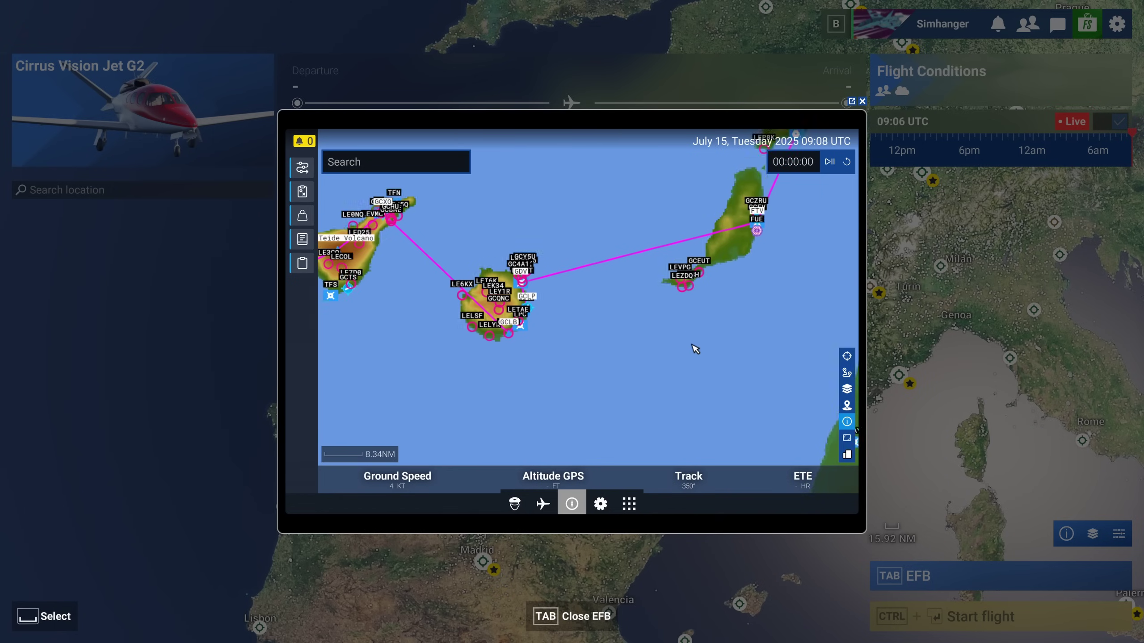
pyautogui.moveTo(694, 347); pyautogui.dragTo(661, 419)
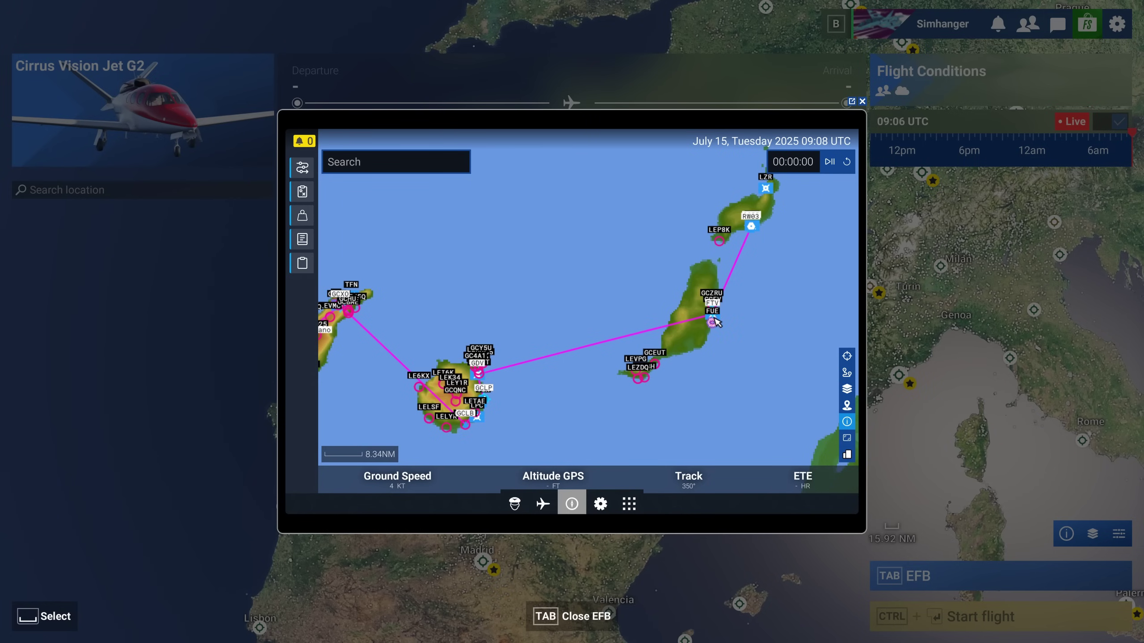
pyautogui.scroll(4, 716, 323)
pyautogui.scroll(-4, 716, 311)
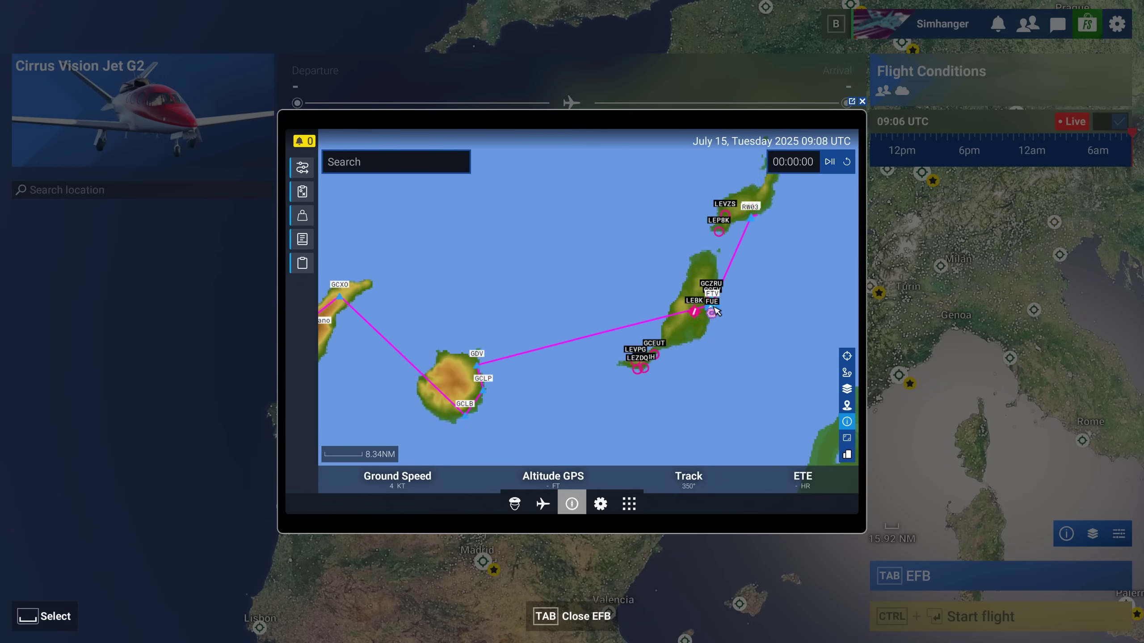
pyautogui.moveTo(451, 413); pyautogui.dragTo(552, 326)
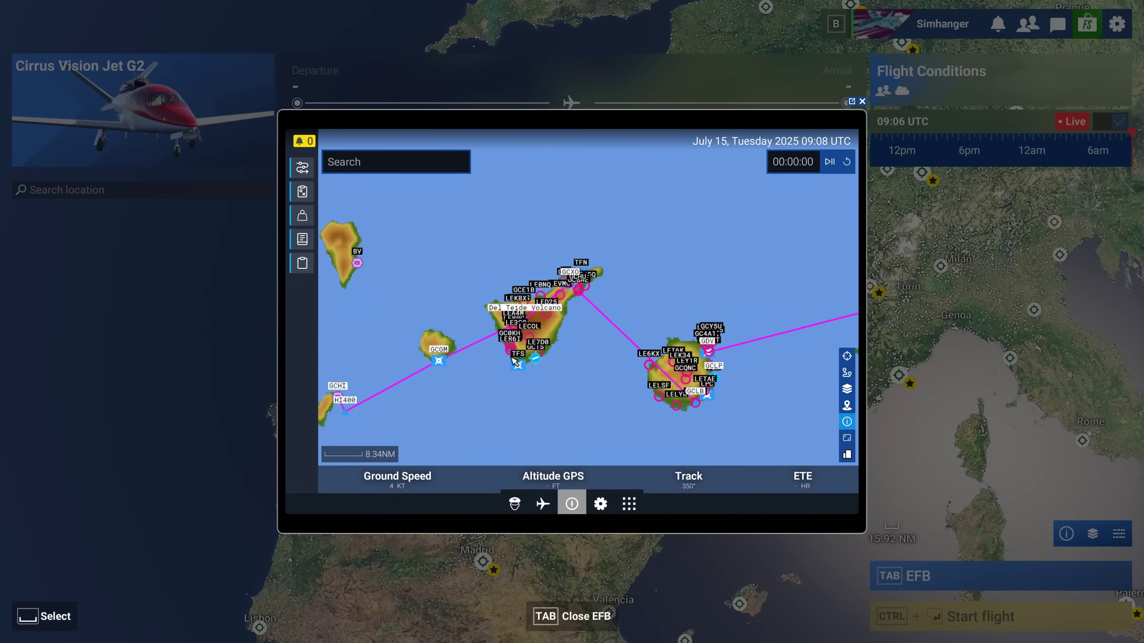
pyautogui.moveTo(476, 382); pyautogui.dragTo(520, 371)
pyautogui.scroll(4, 576, 313)
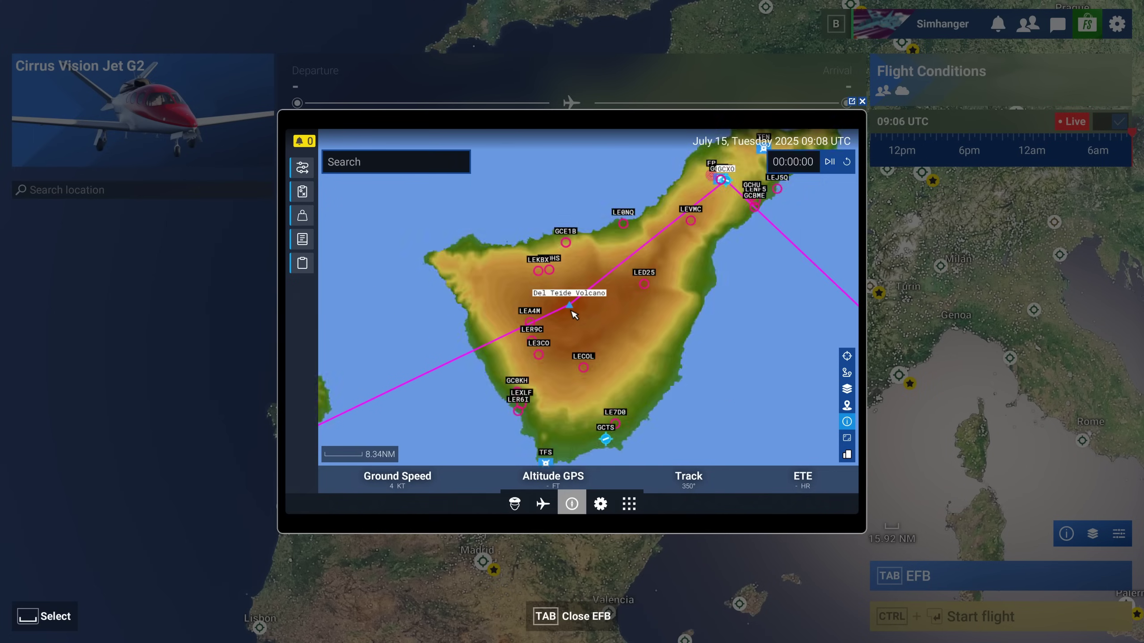
pyautogui.scroll(-4, 566, 317)
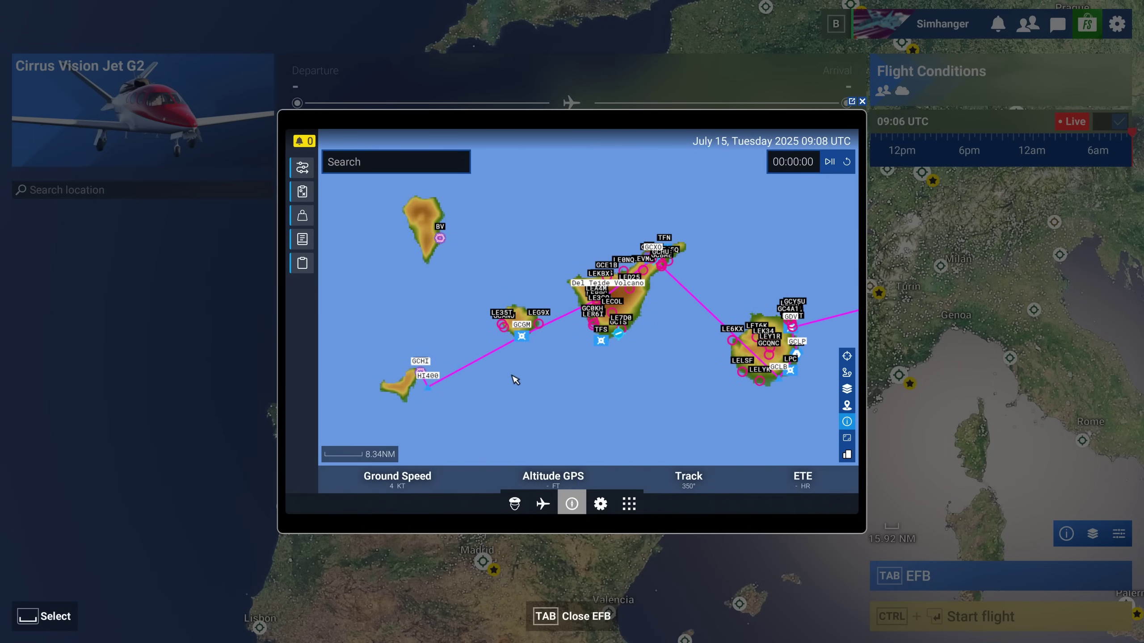
pyautogui.scroll(-2, 520, 377)
pyautogui.scroll(-2, 667, 385)
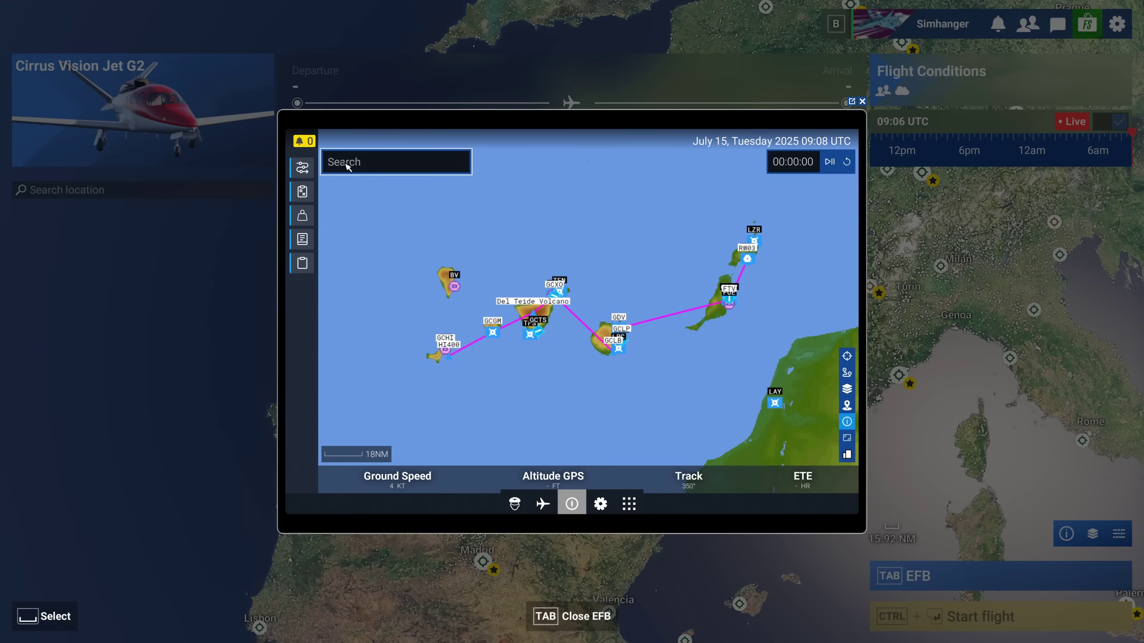
pyautogui.click(302, 167)
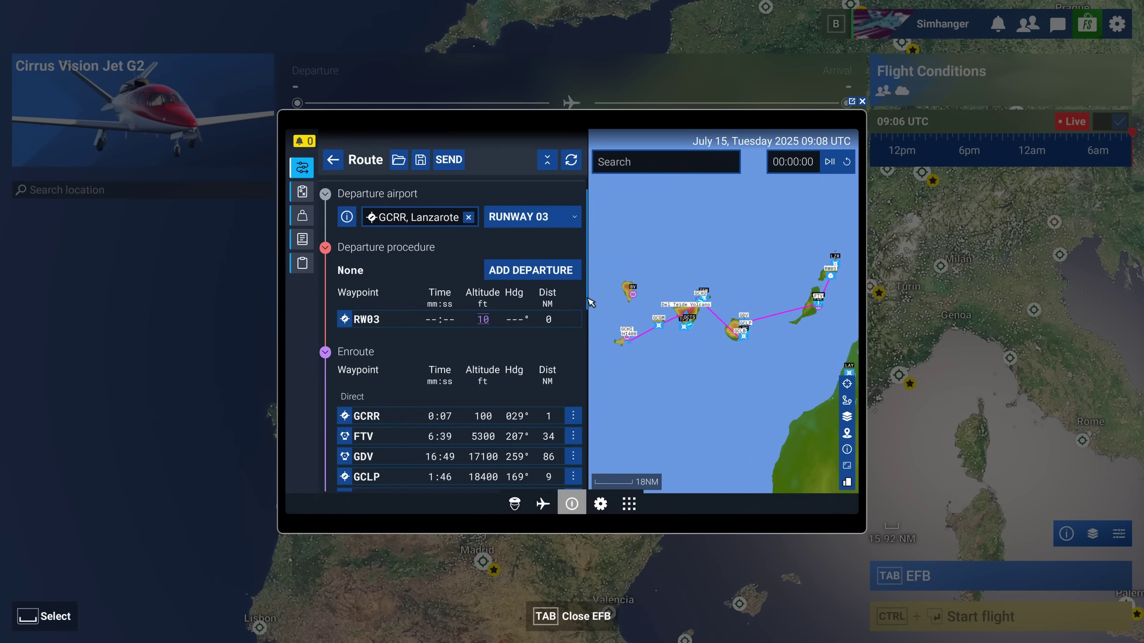
# Review the waypoint list and send the GCRR–GCHI route with SEND TO ATC AND AVIONICS
pyautogui.moveTo(590, 303); pyautogui.dragTo(586, 368)
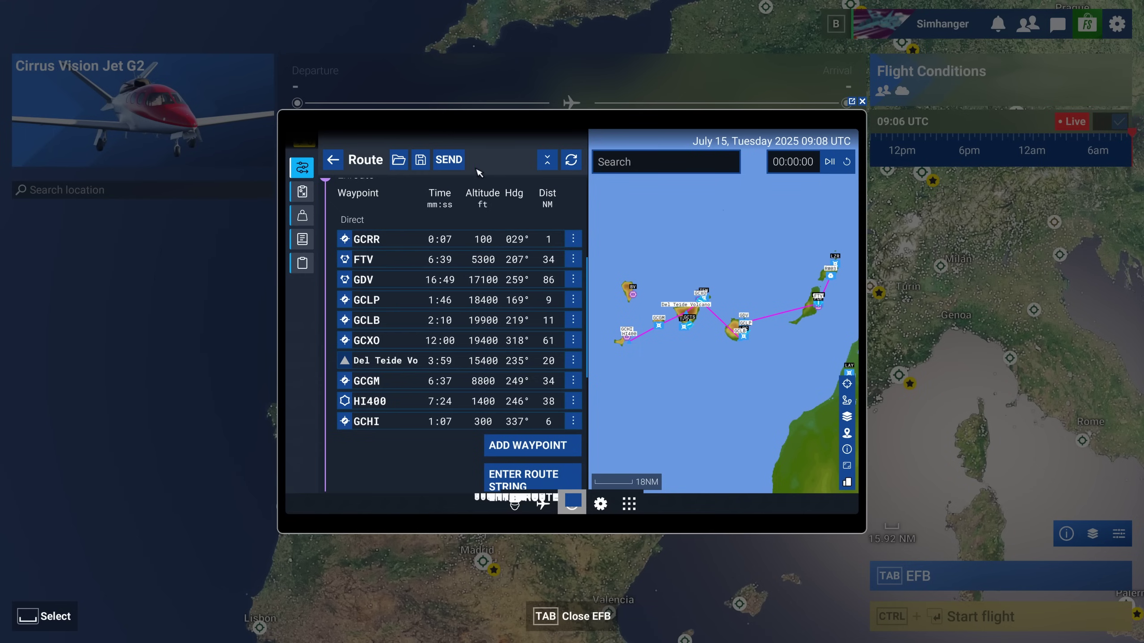
pyautogui.click(448, 161)
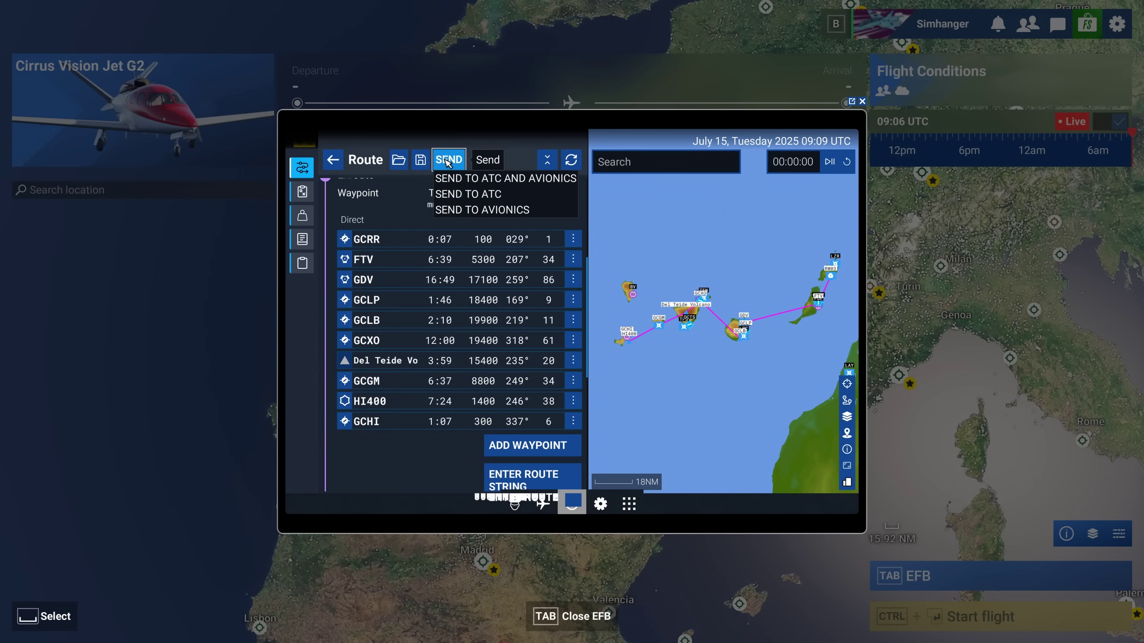
pyautogui.click(459, 179)
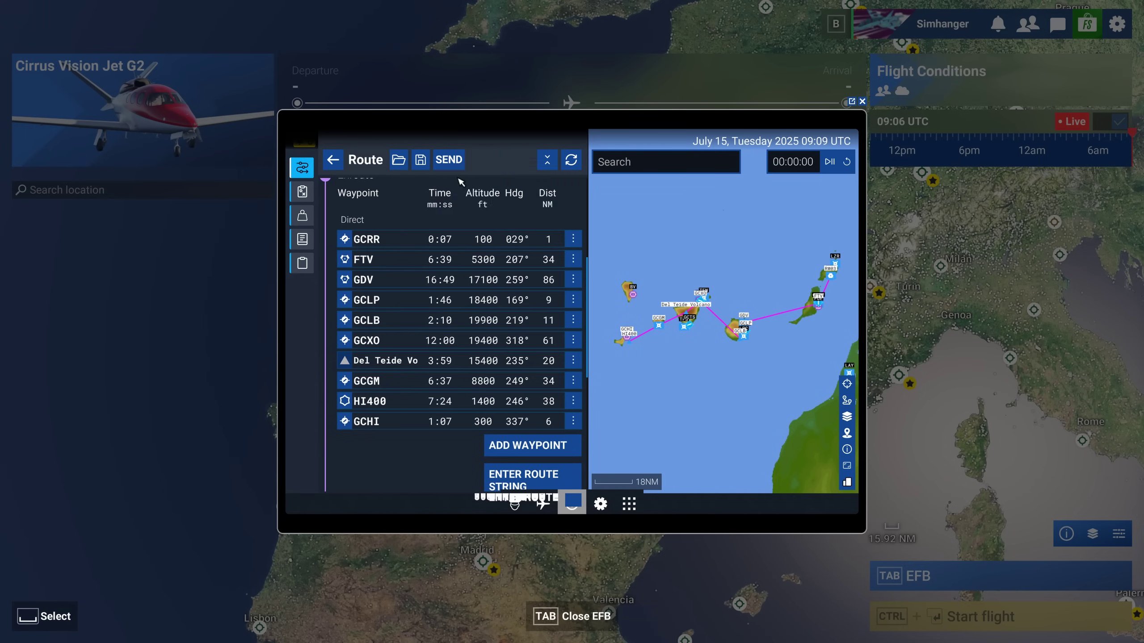
# Close the EFB and zoom the world map onto the Lanzarote–Hierro route over the Canaries
pyautogui.click(861, 102)
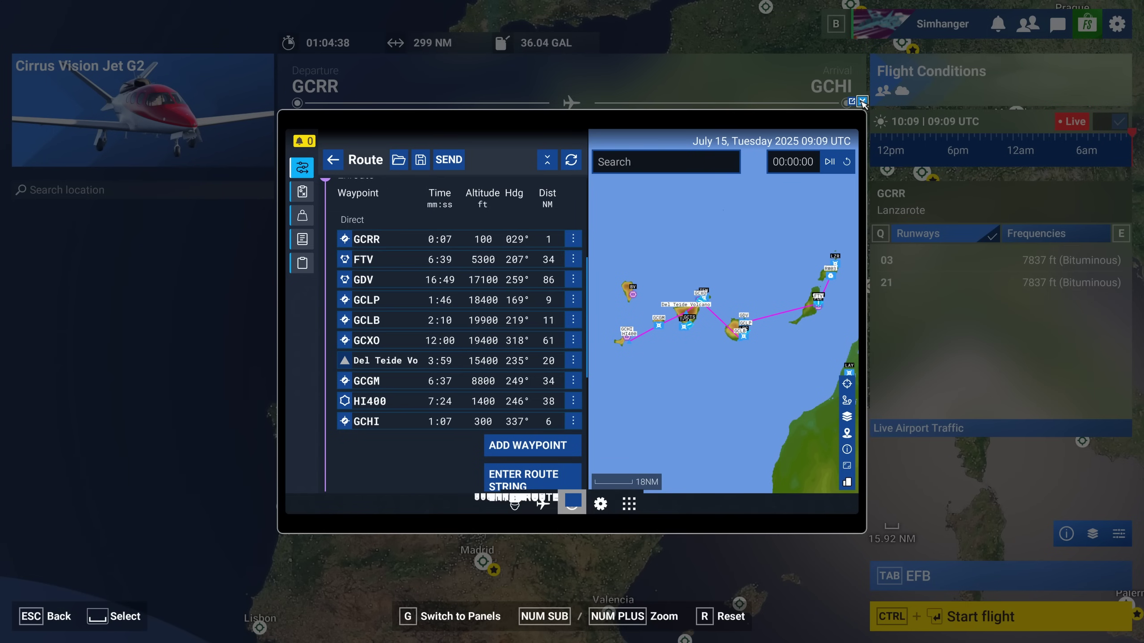
pyautogui.moveTo(423, 407); pyautogui.dragTo(587, 188)
pyautogui.press('r')
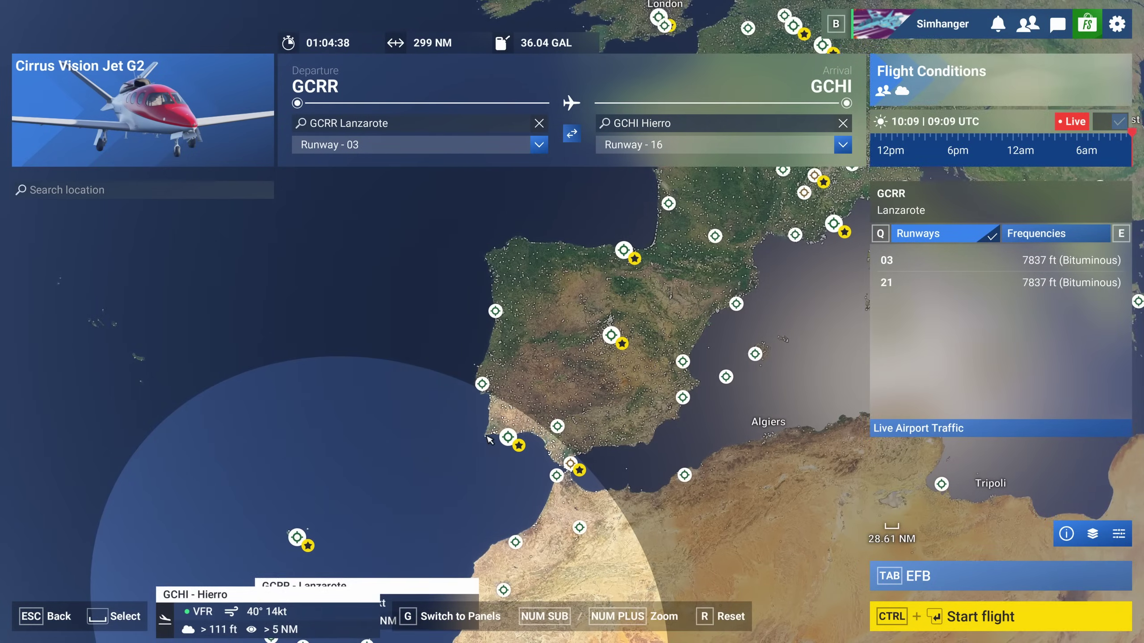
pyautogui.scroll(2, 479, 473)
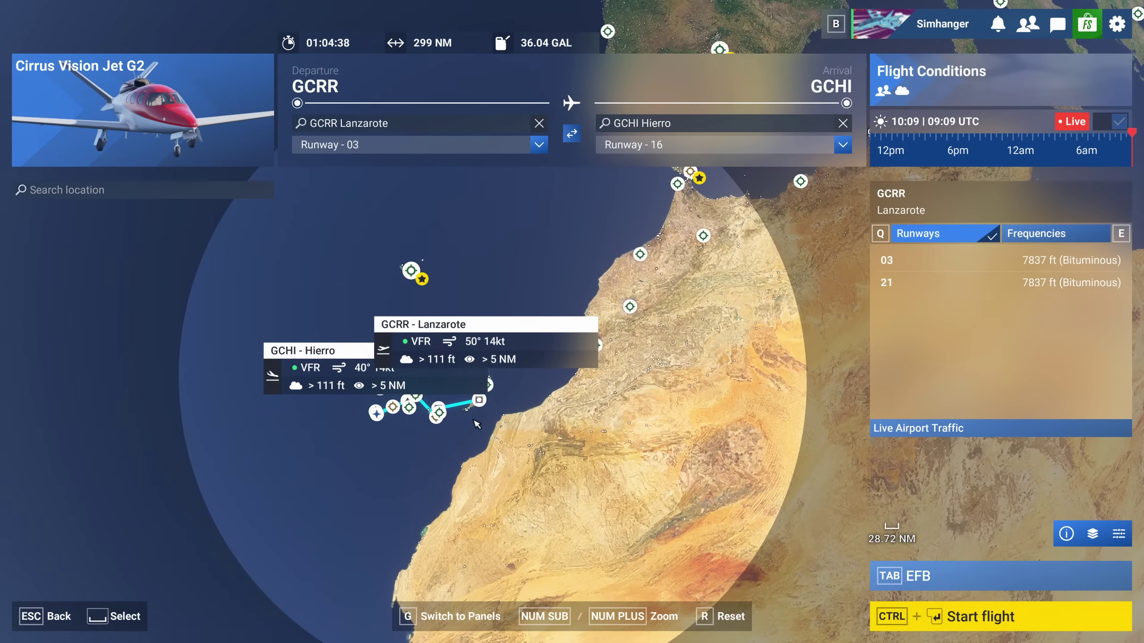
pyautogui.scroll(2, 469, 417)
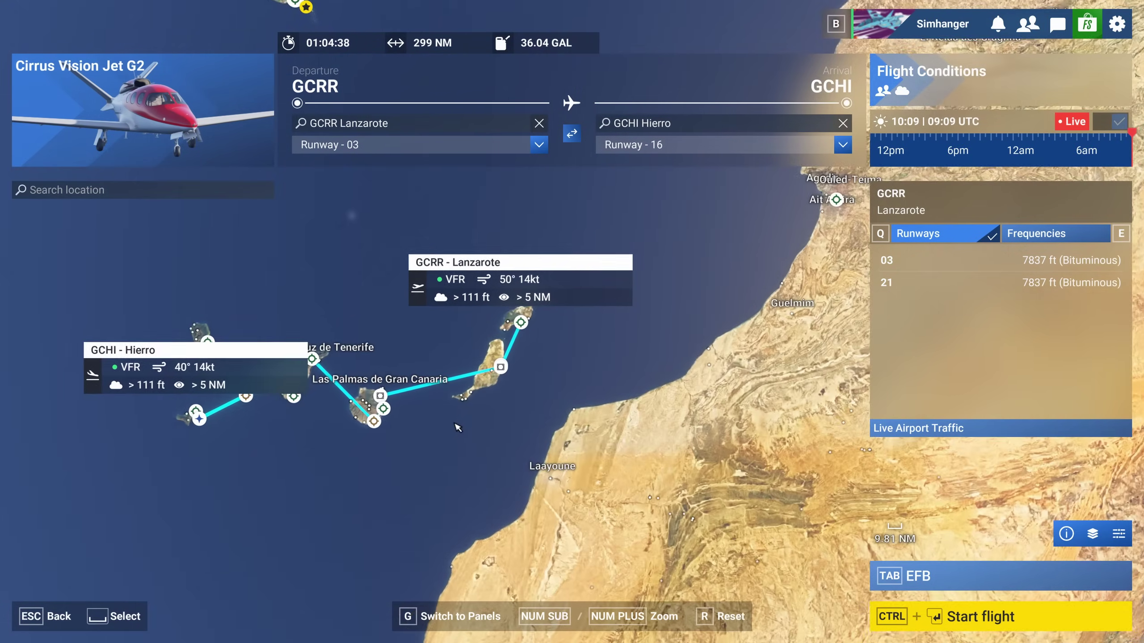
pyautogui.scroll(1, 580, 388)
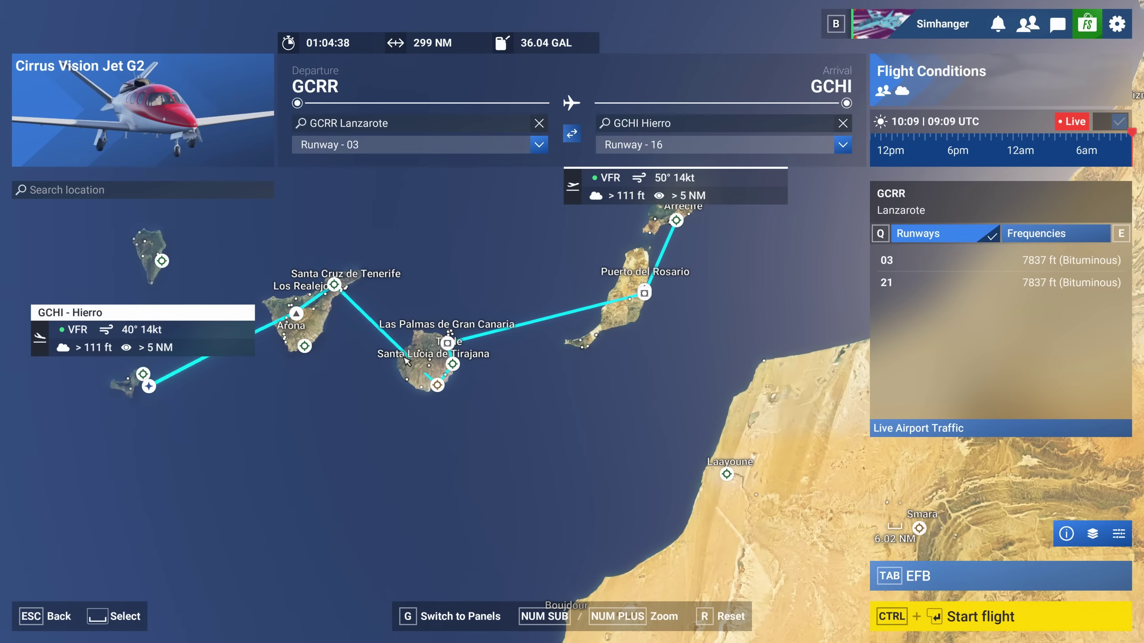
pyautogui.moveTo(297, 410); pyautogui.dragTo(356, 484)
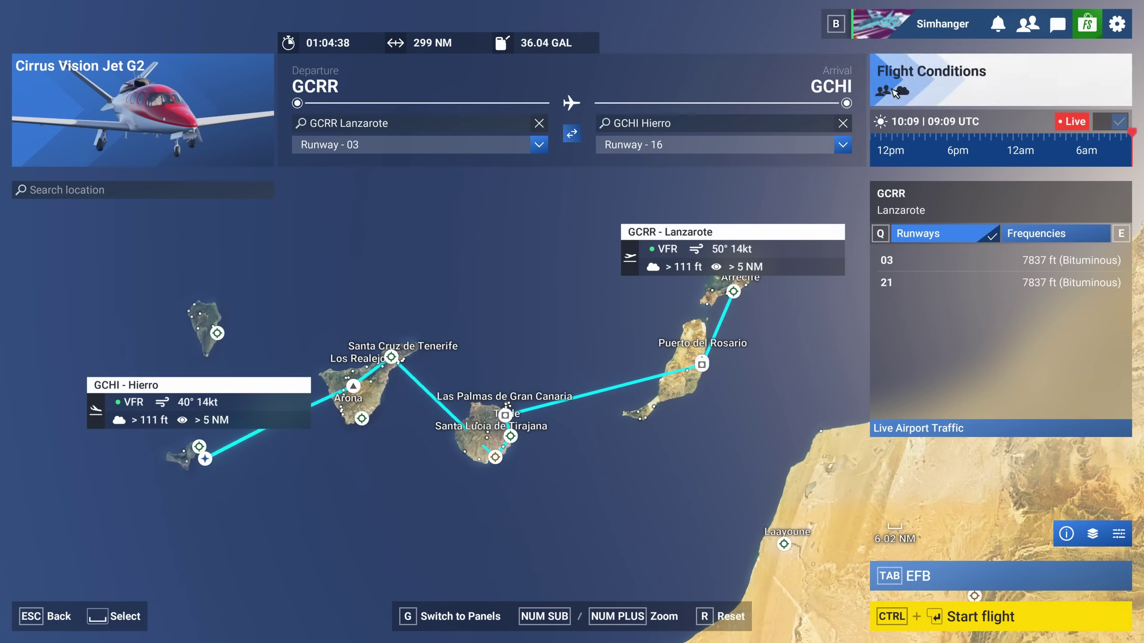
# Switch the flight conditions to the Few clouds weather preset and save
pyautogui.click(923, 90)
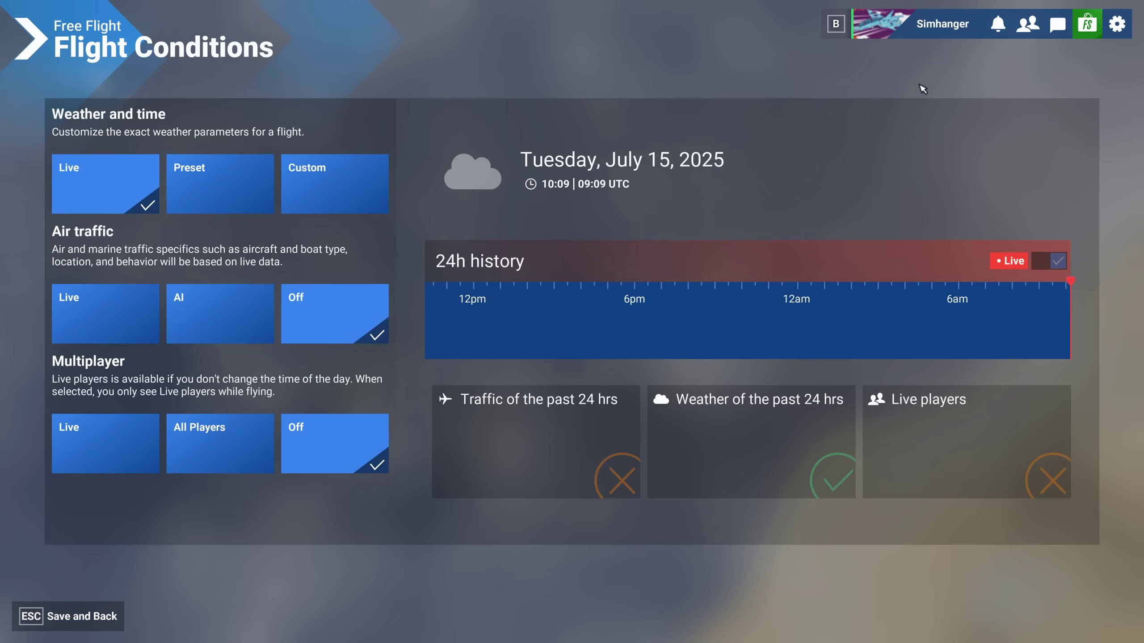
pyautogui.click(229, 200)
pyautogui.click(885, 355)
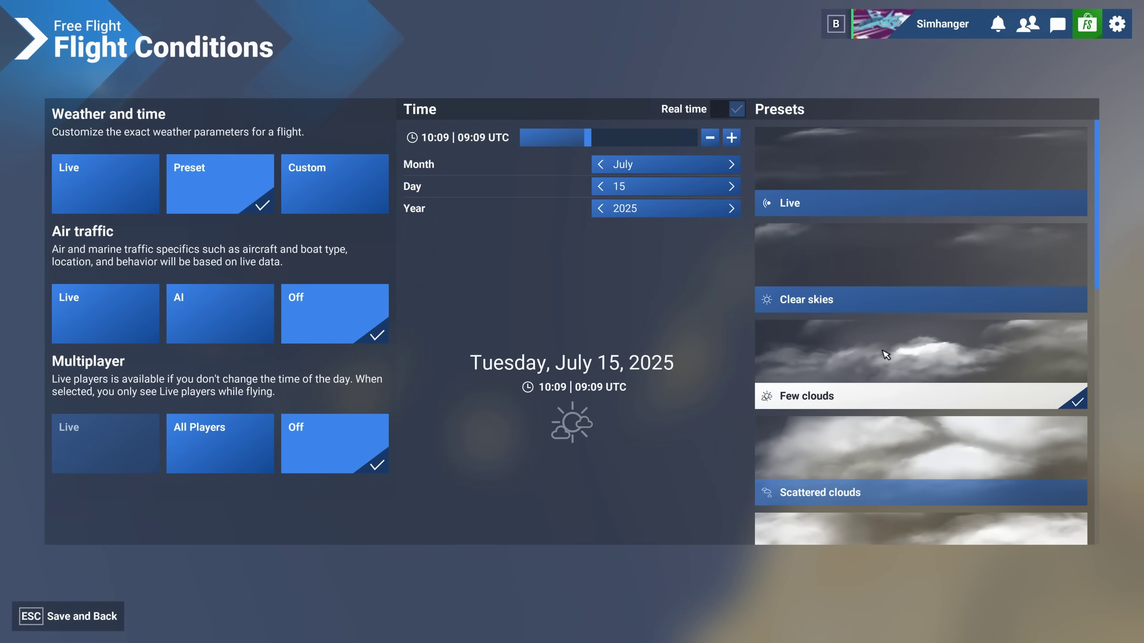
pyautogui.click(95, 626)
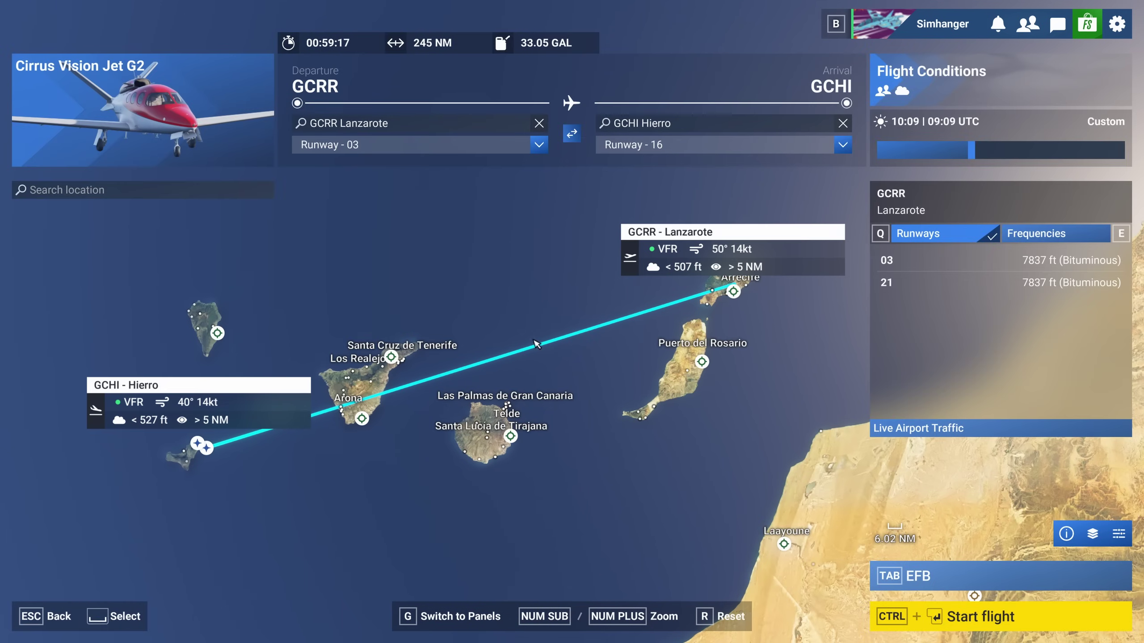
pyautogui.click(941, 578)
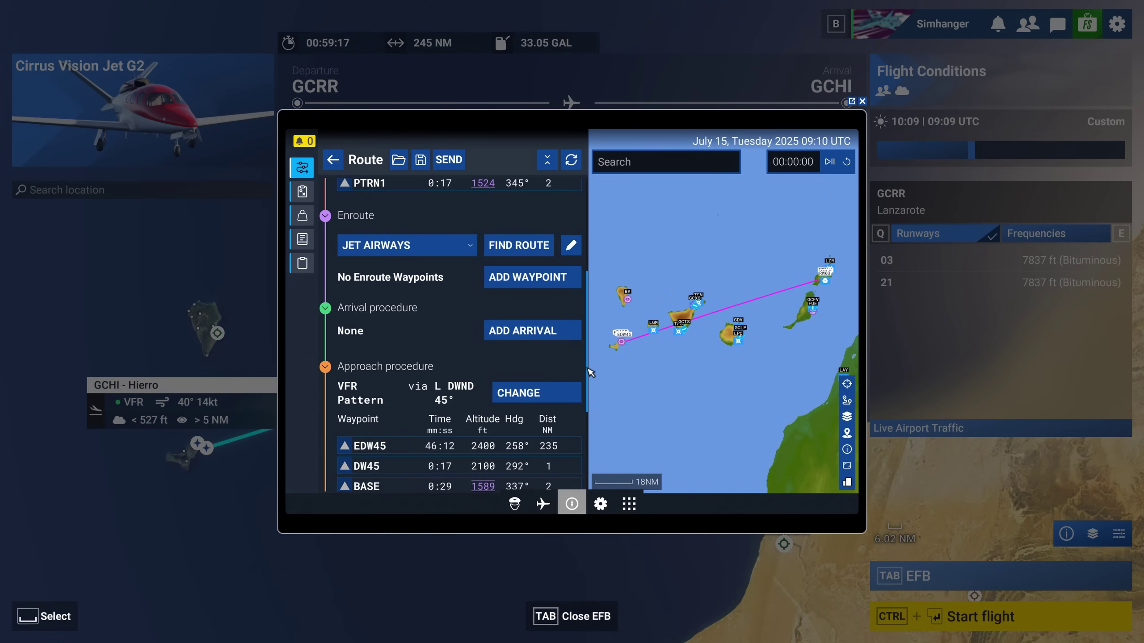
pyautogui.scroll(-3, 558, 392)
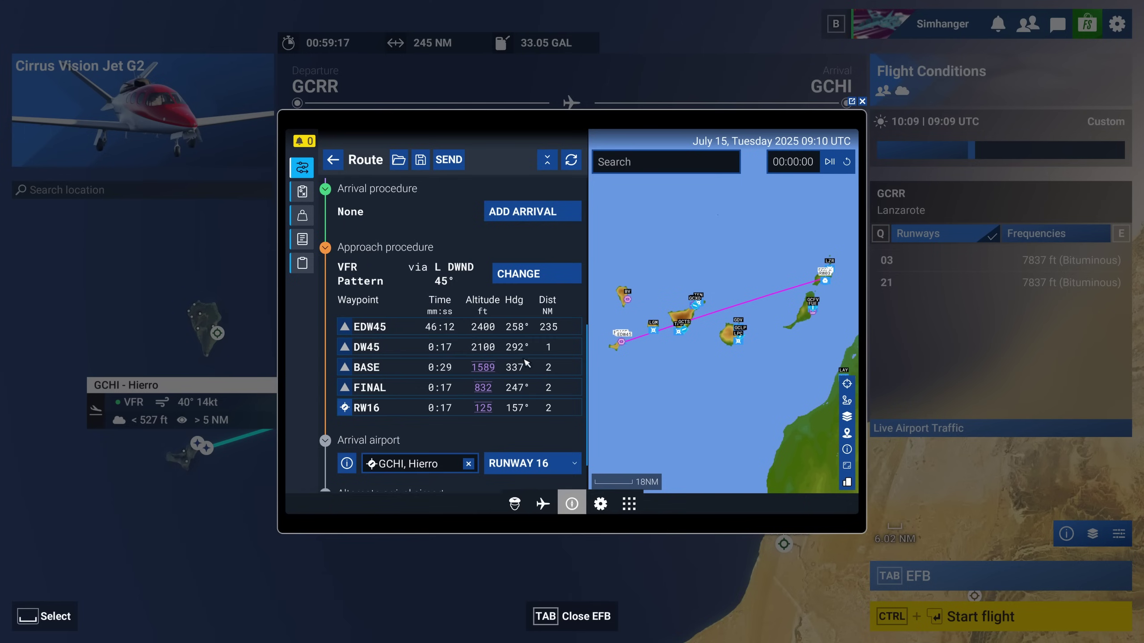
pyautogui.click(448, 161)
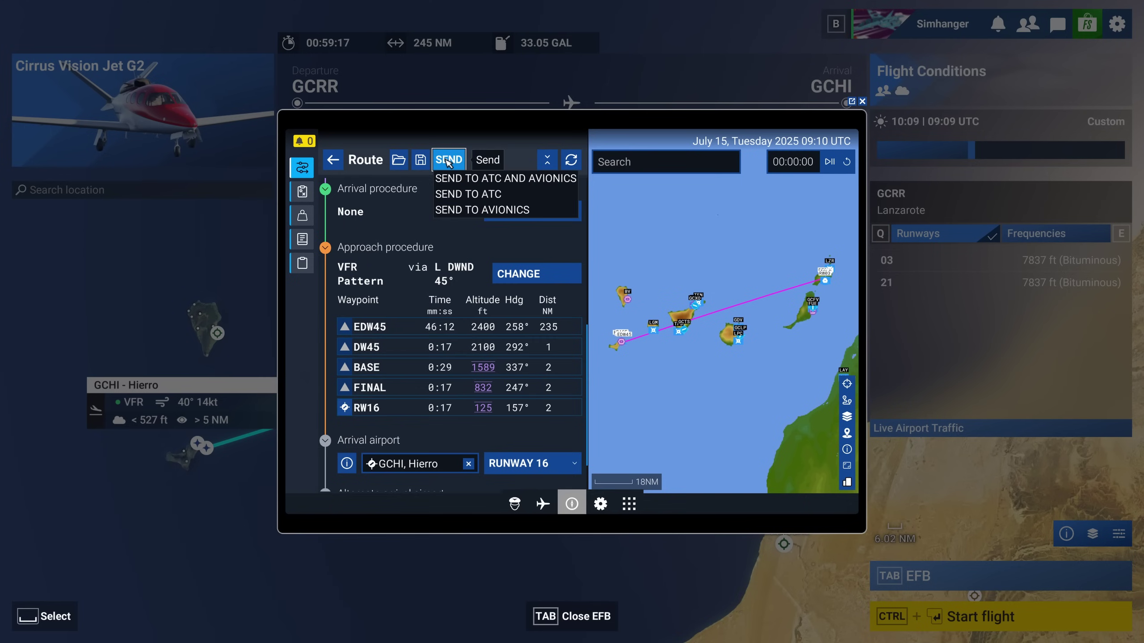
pyautogui.click(448, 162)
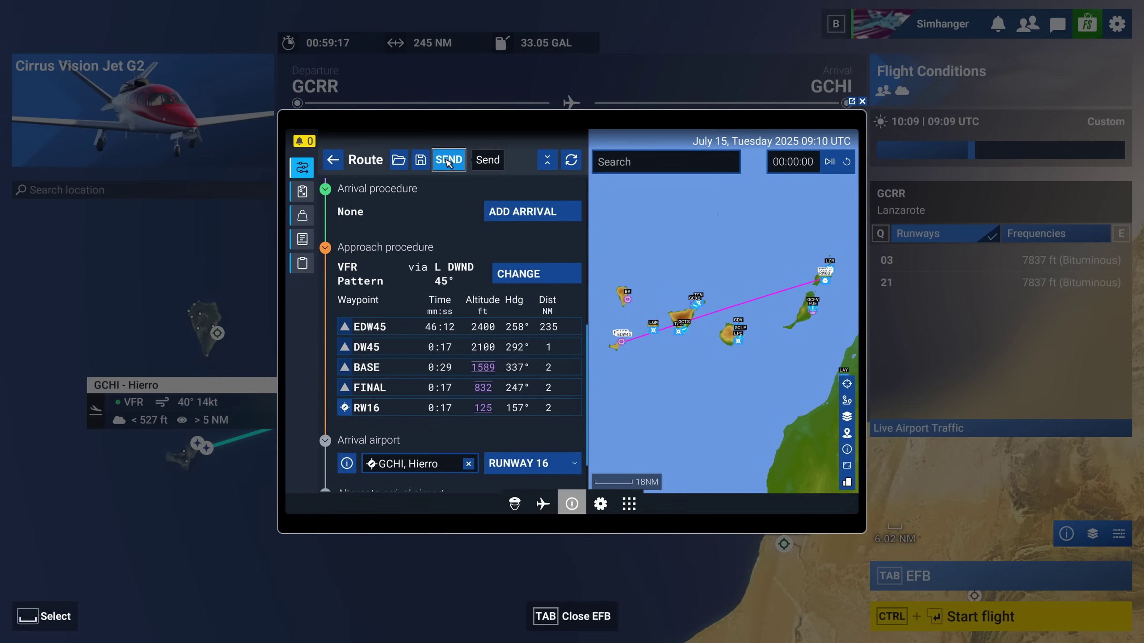
pyautogui.click(861, 101)
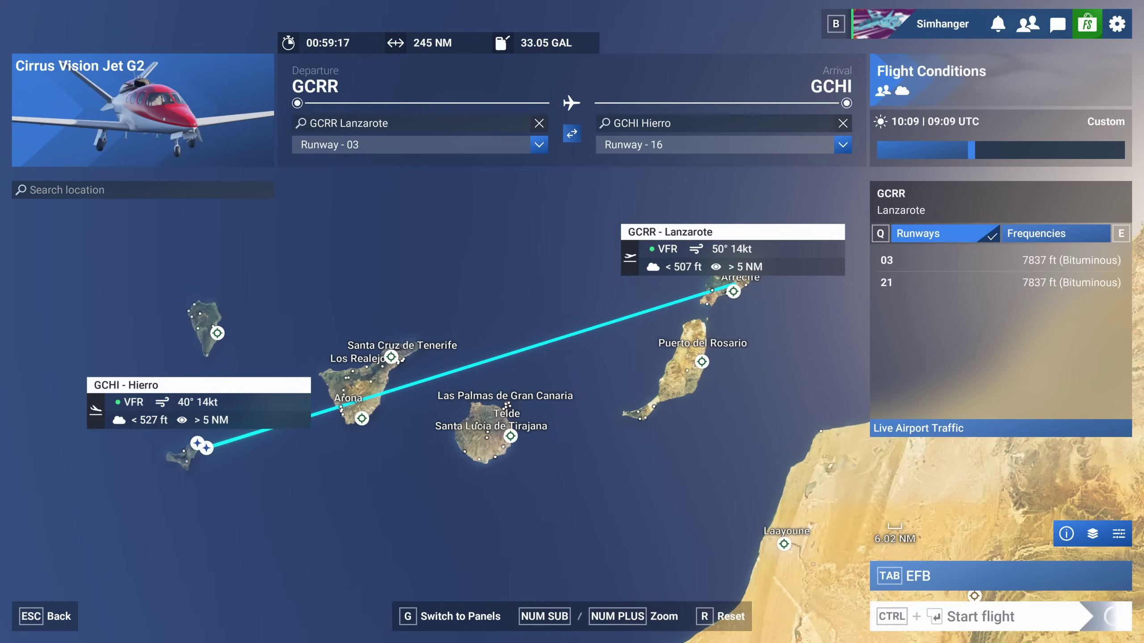
# Start the flight with Ctrl+Enter so the Vision Jet loads on the Lanzarote runway
pyautogui.hotkey('ctrl', 'Return')
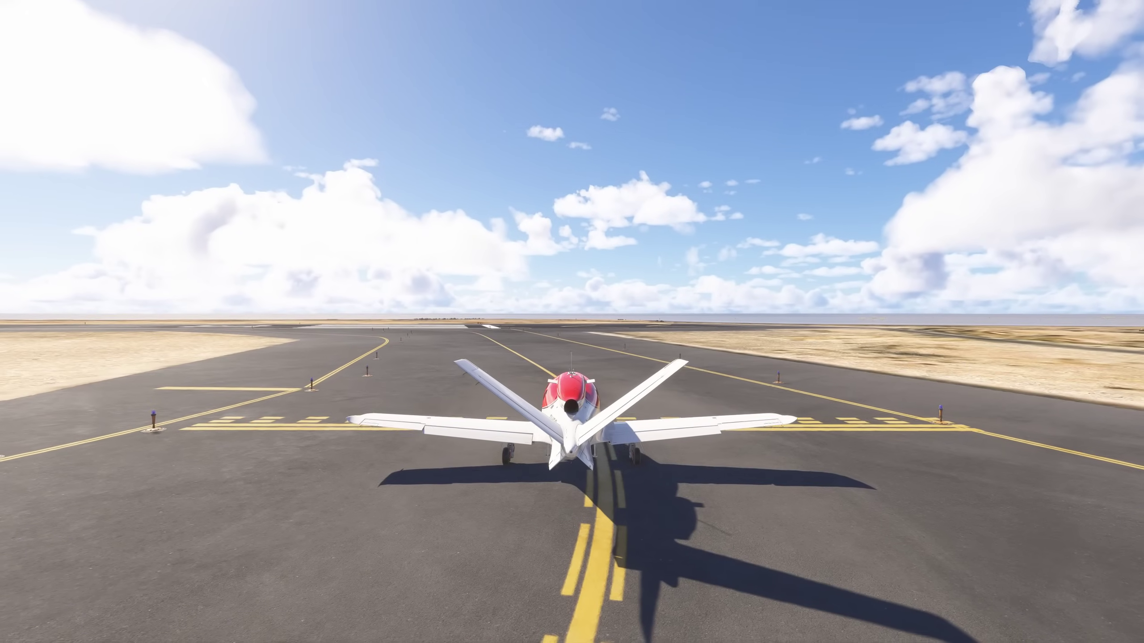
# Enter the cockpit and put the MFD on a full-screen navigation map, adjusting its range
pyautogui.click(965, 624)
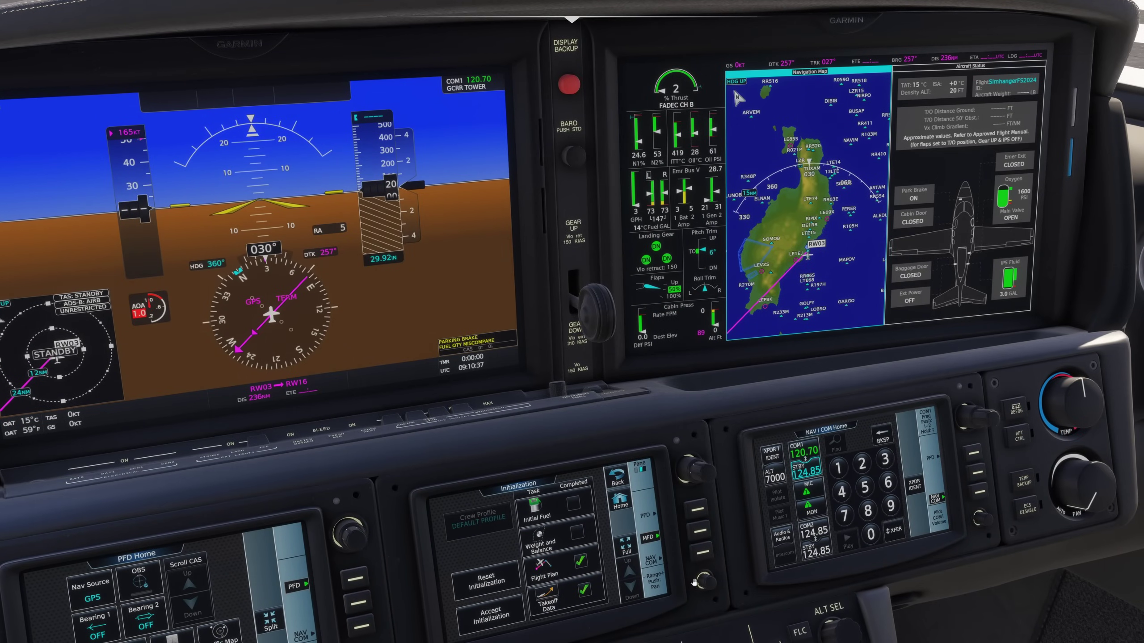
pyautogui.click(627, 544)
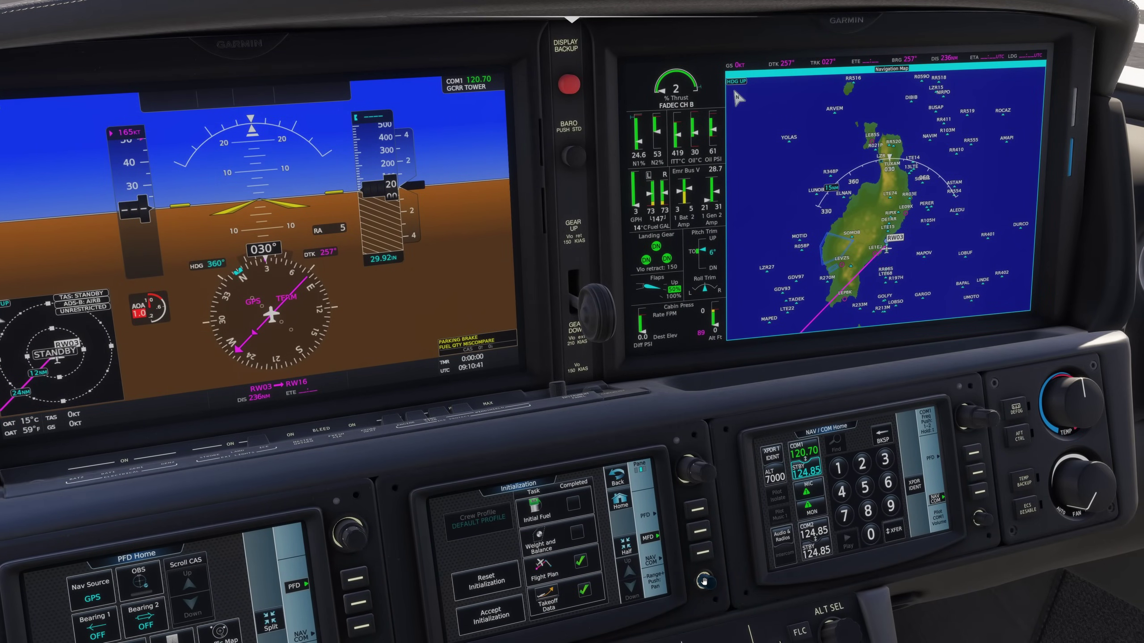
pyautogui.scroll(2, 703, 581)
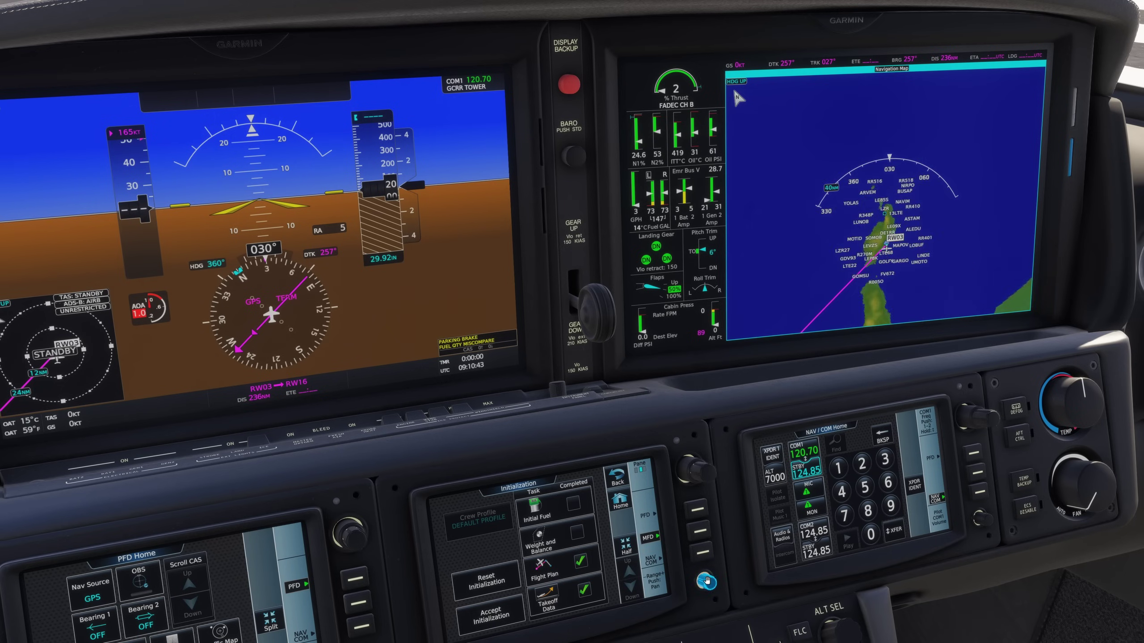
pyautogui.scroll(5, 705, 581)
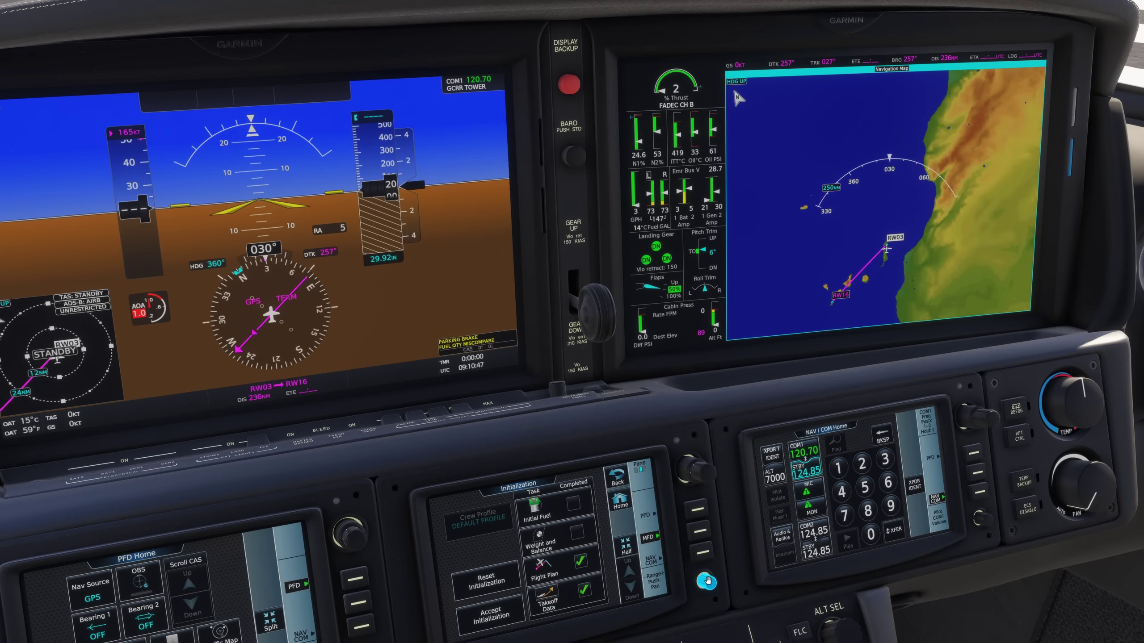
pyautogui.scroll(-8, 707, 581)
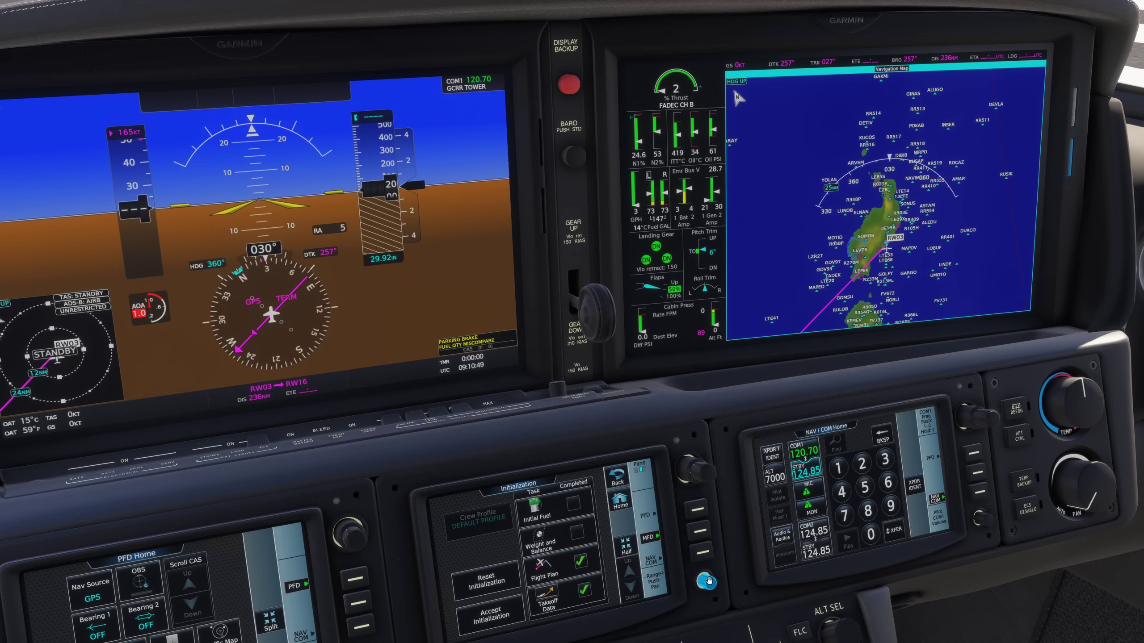
# Use the map pointer to pan southwest toward Tenerife, then zoom out to 100 NM
pyautogui.click(706, 581)
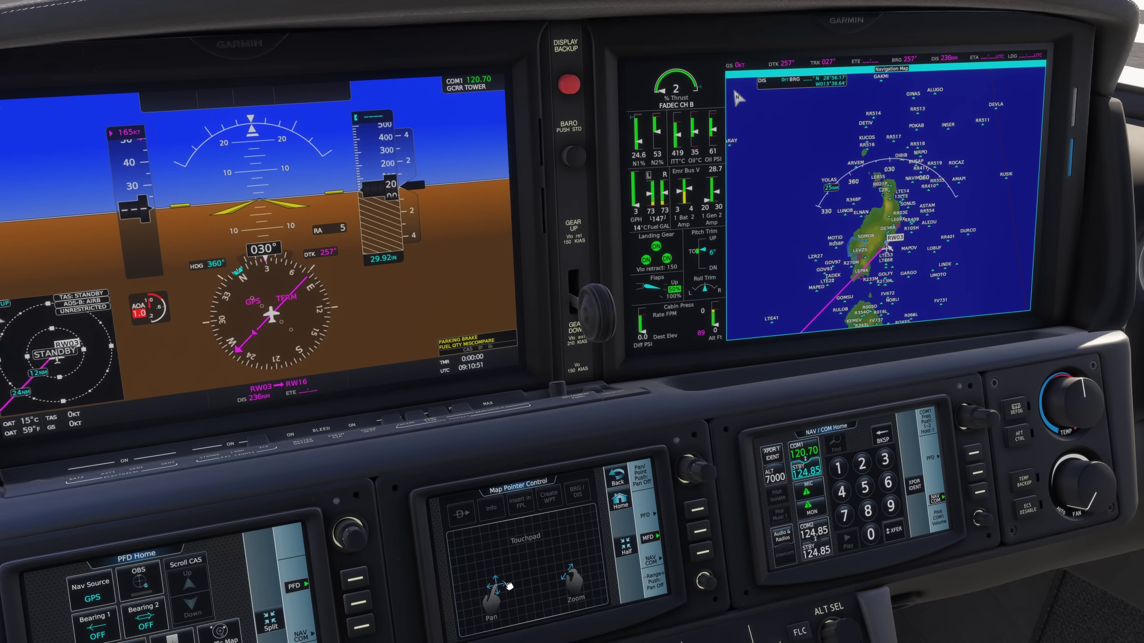
pyautogui.moveTo(508, 586); pyautogui.dragTo(458, 627)
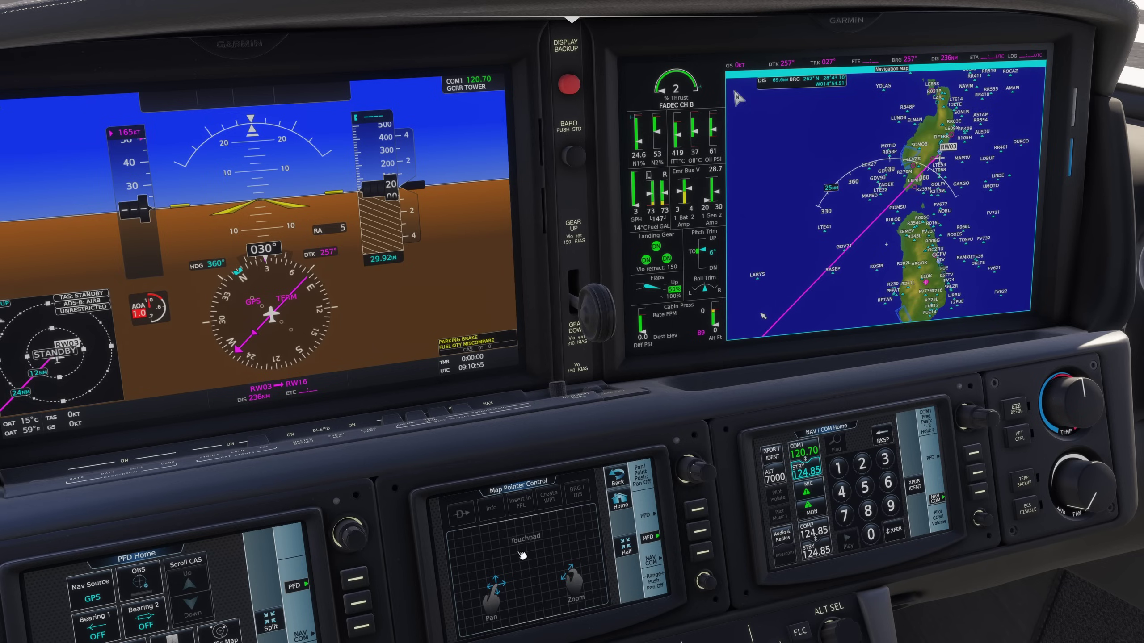
pyautogui.moveTo(520, 560); pyautogui.dragTo(482, 605)
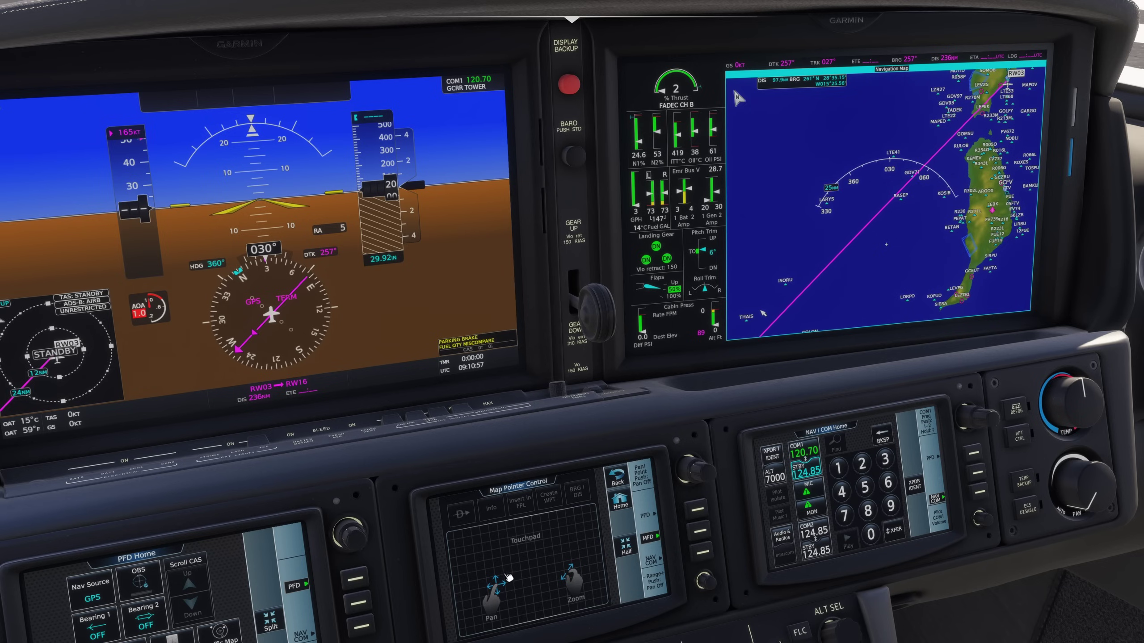
pyautogui.moveTo(526, 563); pyautogui.dragTo(529, 590)
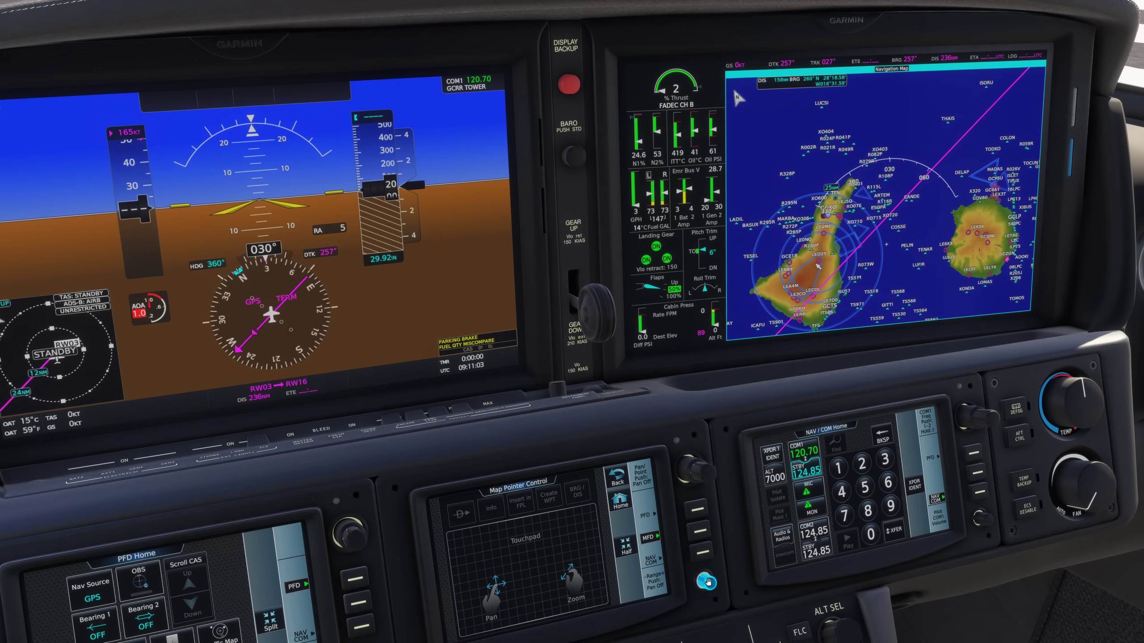
pyautogui.scroll(-2, 707, 582)
pyautogui.scroll(5, 706, 582)
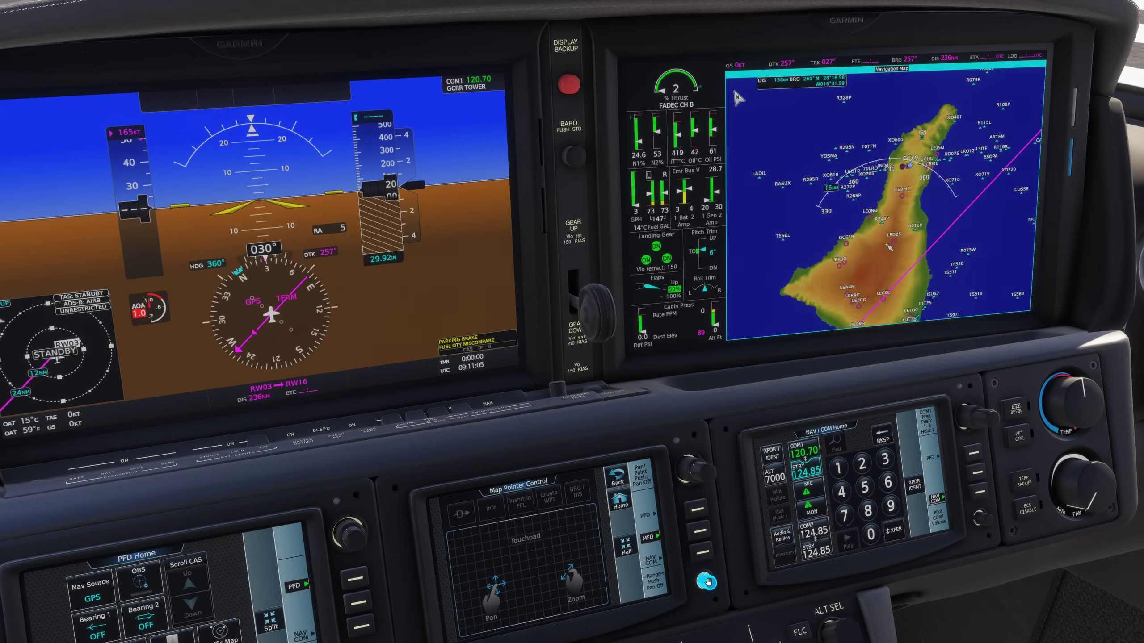
pyautogui.scroll(1, 706, 583)
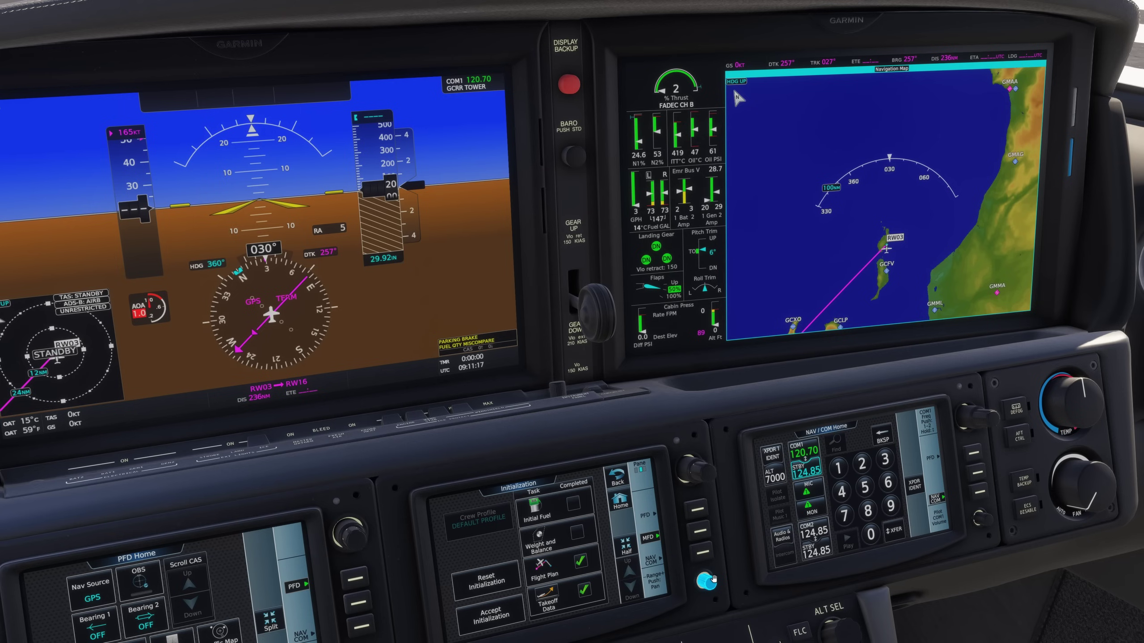
# Reset the EFB flight plan twice and bring up the saved flight plans list
pyautogui.hotkey('ctrl', 'e')
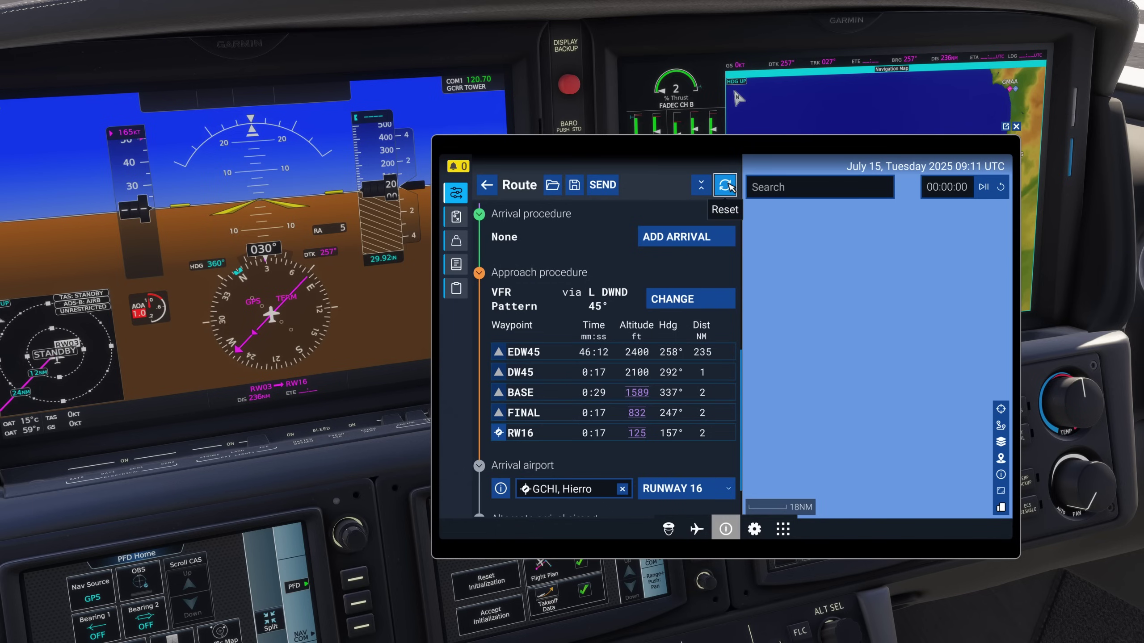
pyautogui.click(726, 186)
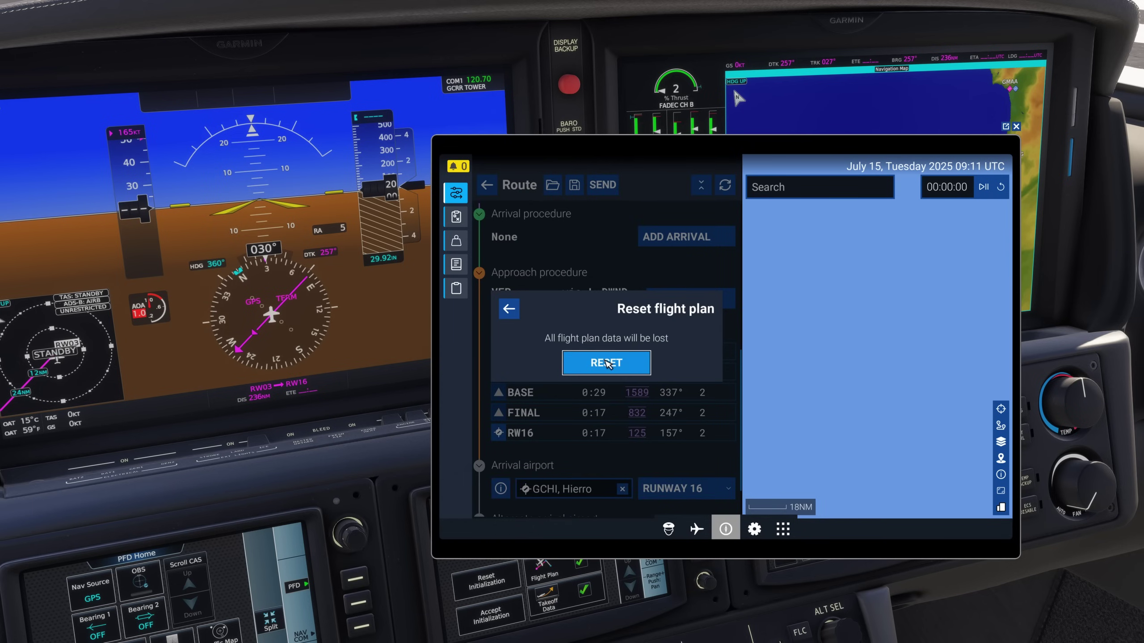
pyautogui.click(606, 363)
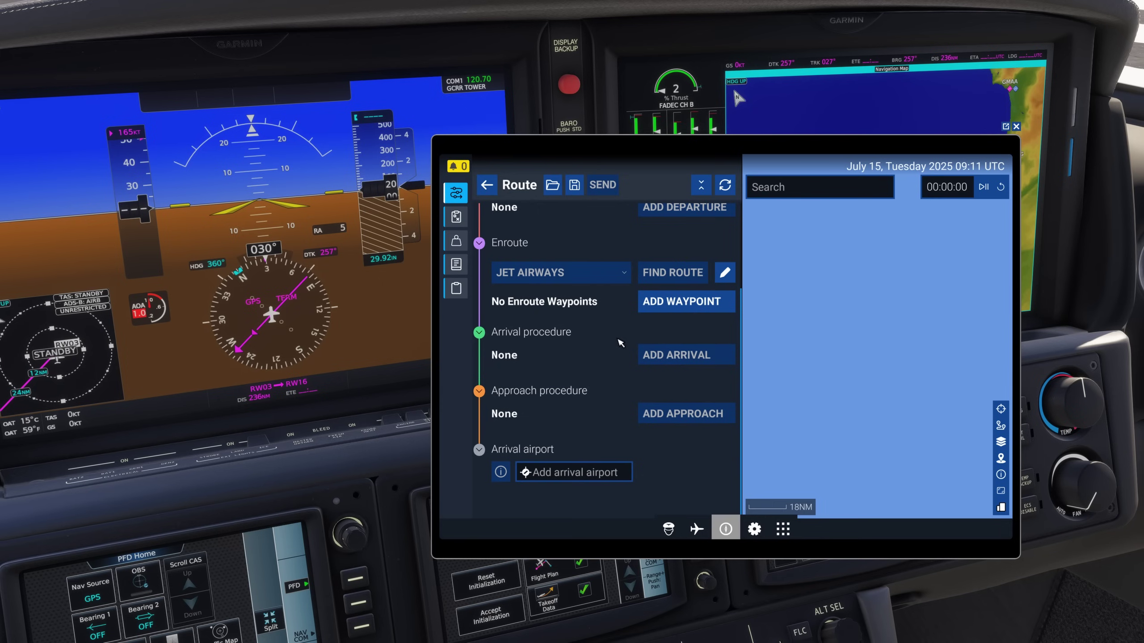
pyautogui.click(726, 182)
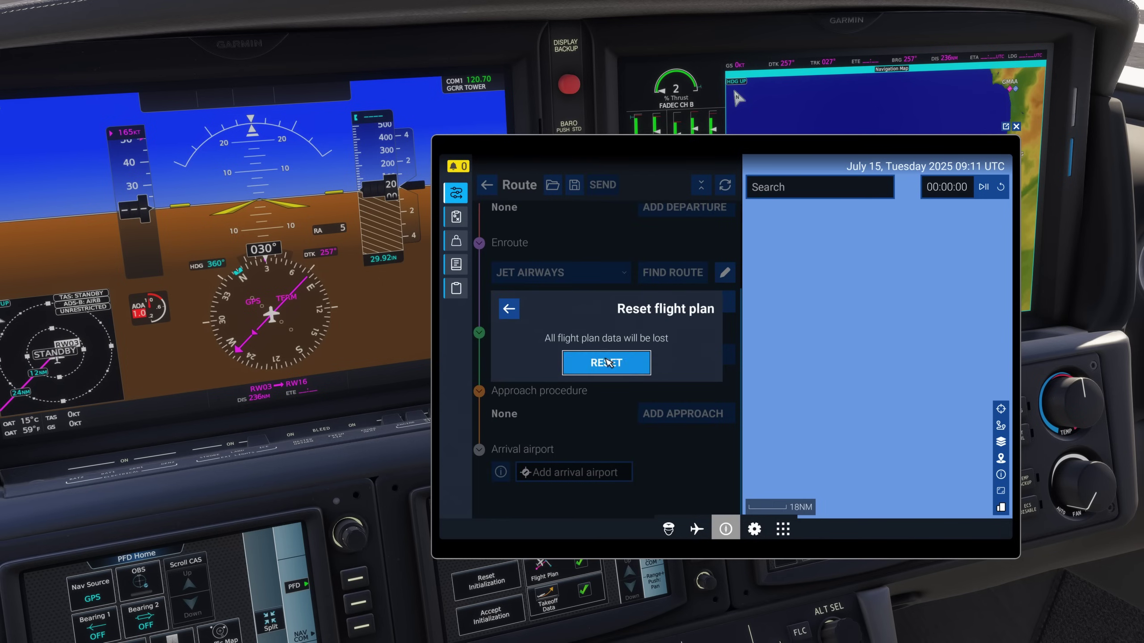
pyautogui.click(606, 361)
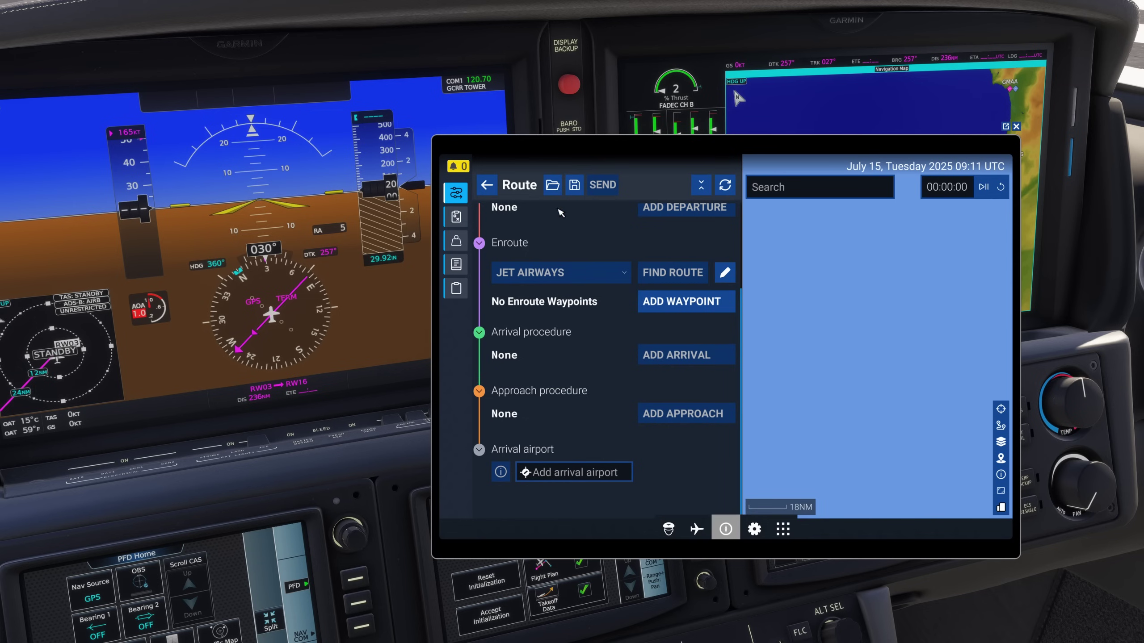
pyautogui.click(554, 186)
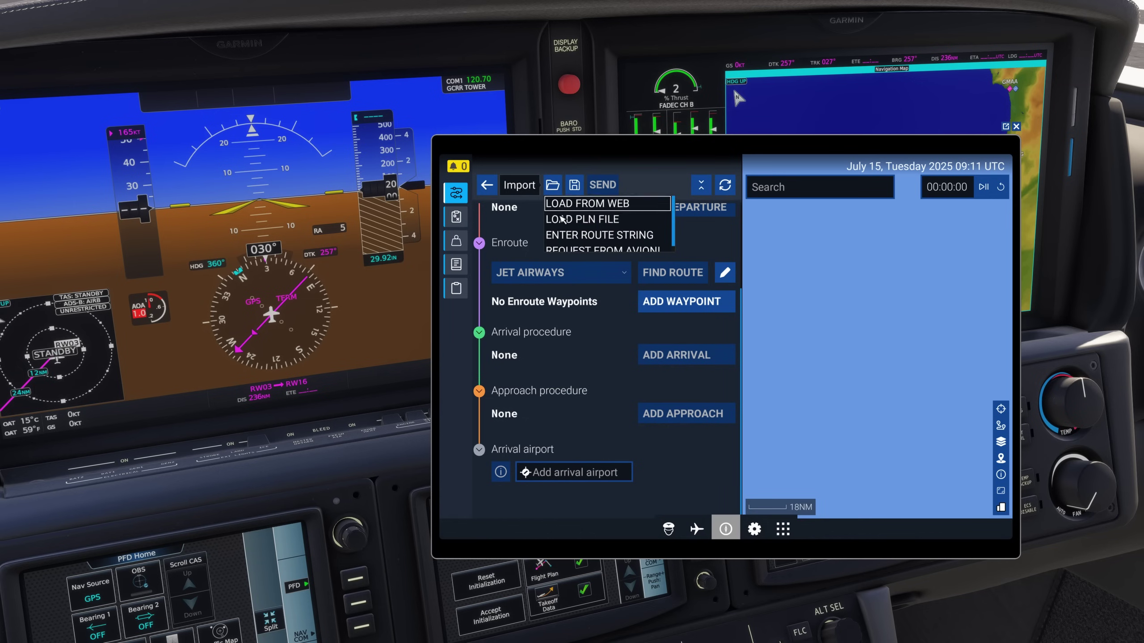
pyautogui.click(570, 205)
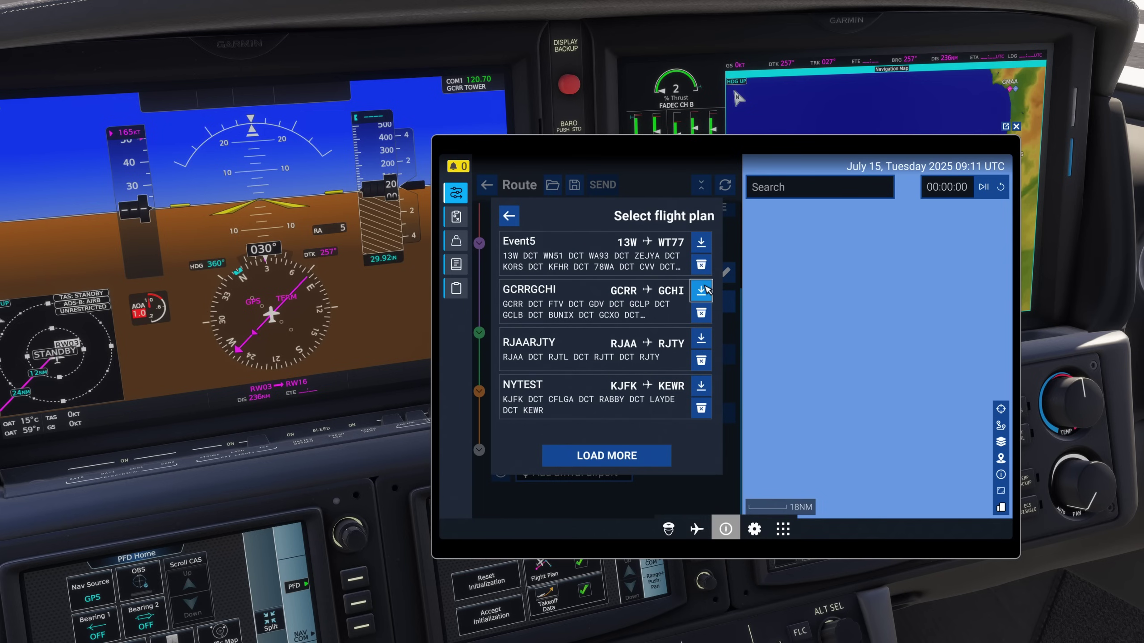
# Load the GCRRGCHI plan, send it to the Vision Jet avionics, and close the EFB
pyautogui.click(703, 291)
pyautogui.click(705, 288)
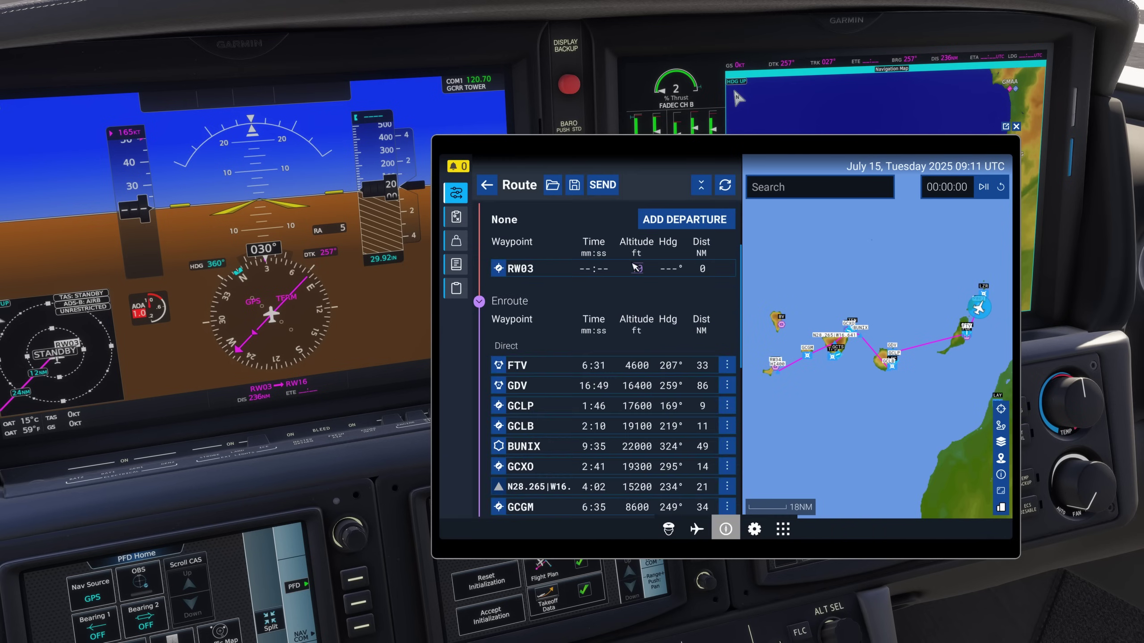
pyautogui.click(603, 184)
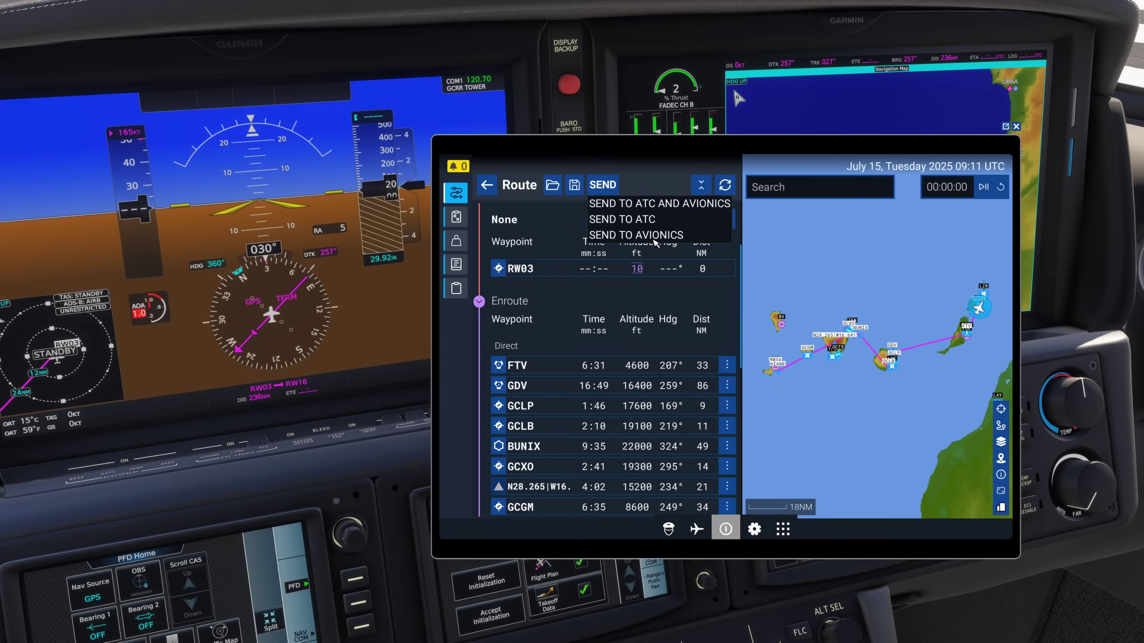
pyautogui.click(662, 207)
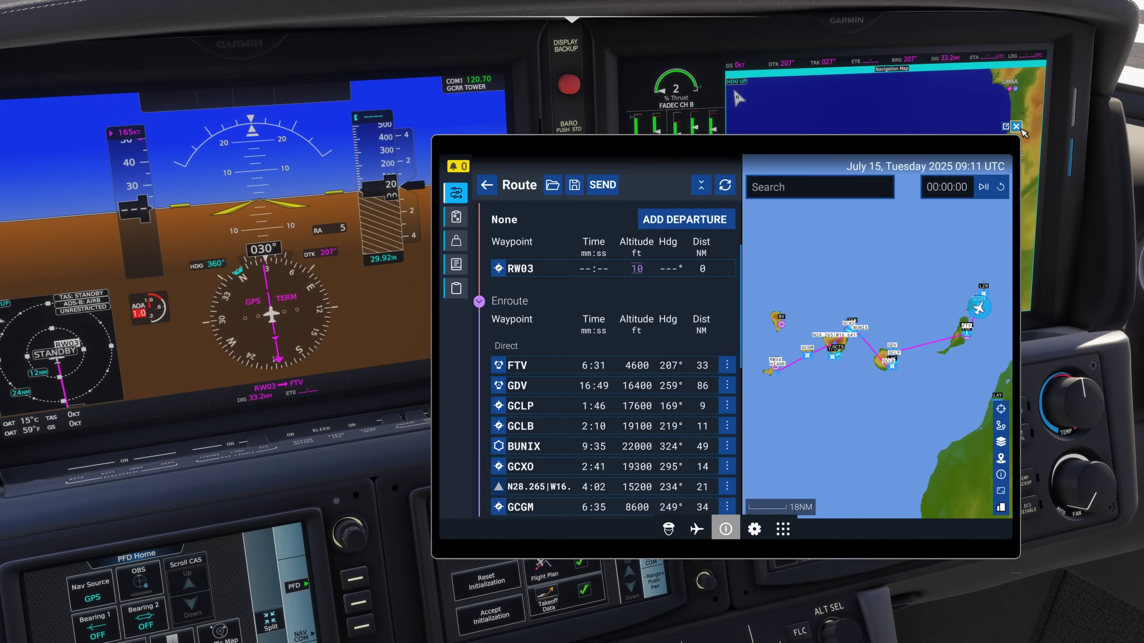
pyautogui.click(1016, 127)
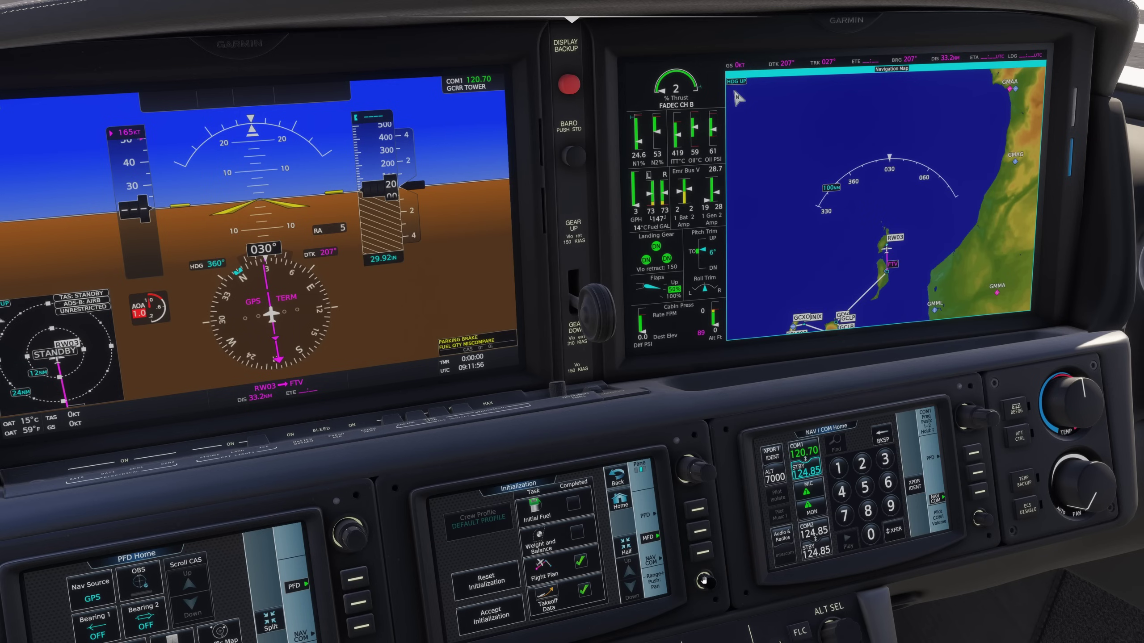
# Pan and zoom the MFD map to 25NM, following the route from Hierro toward GCGM
pyautogui.click(706, 582)
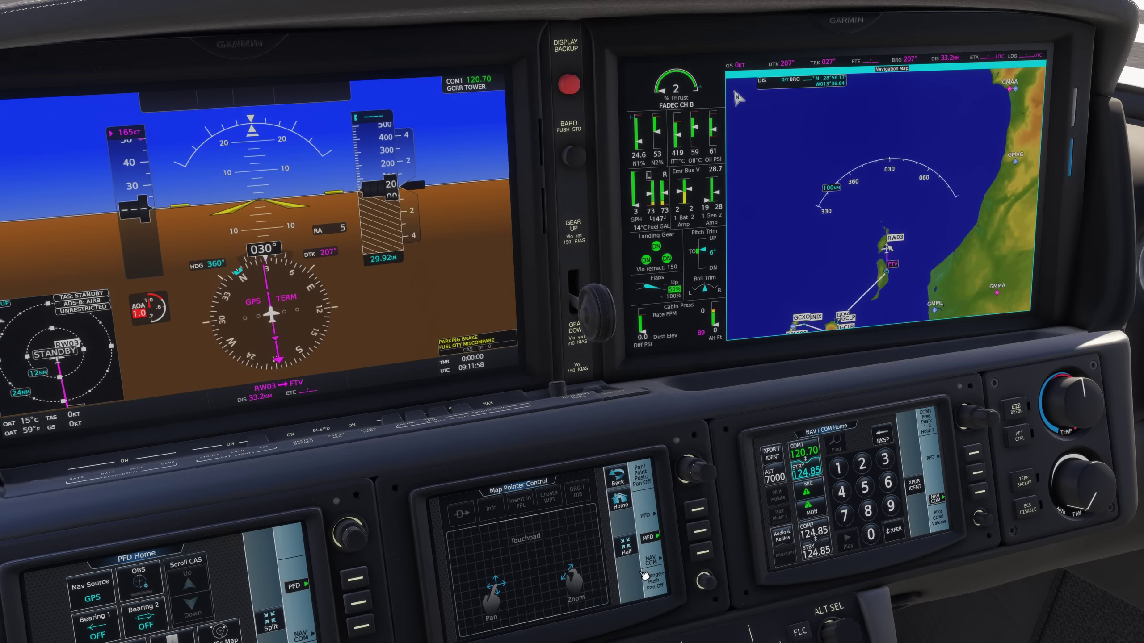
pyautogui.moveTo(484, 620); pyautogui.dragTo(533, 568)
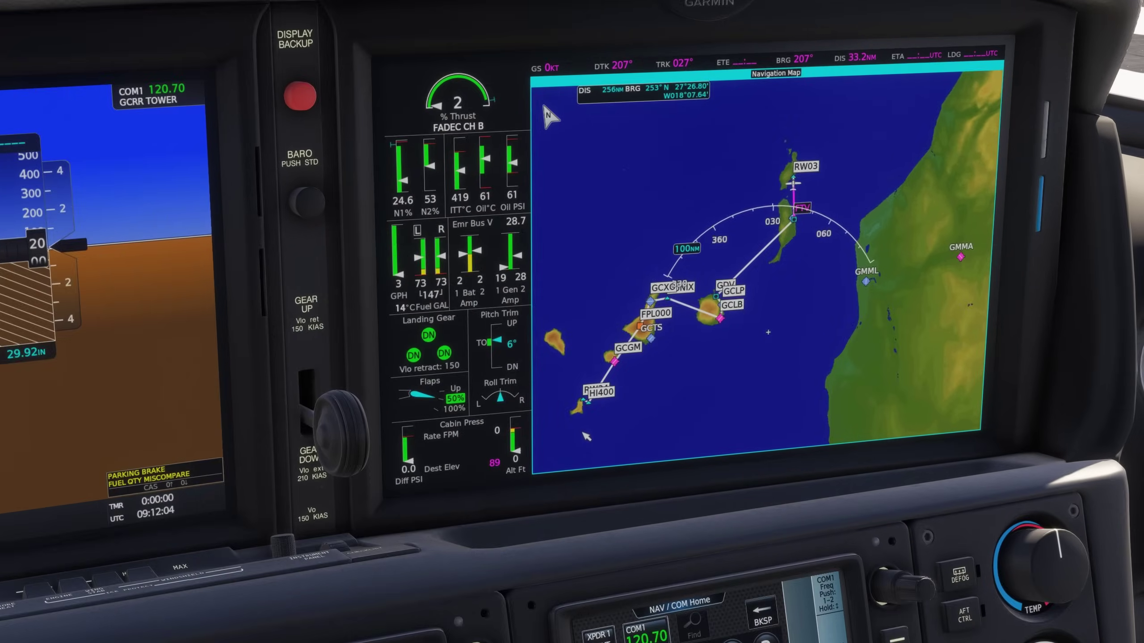
pyautogui.scroll(-1, 633, 525)
pyautogui.scroll(-2, 675, 408)
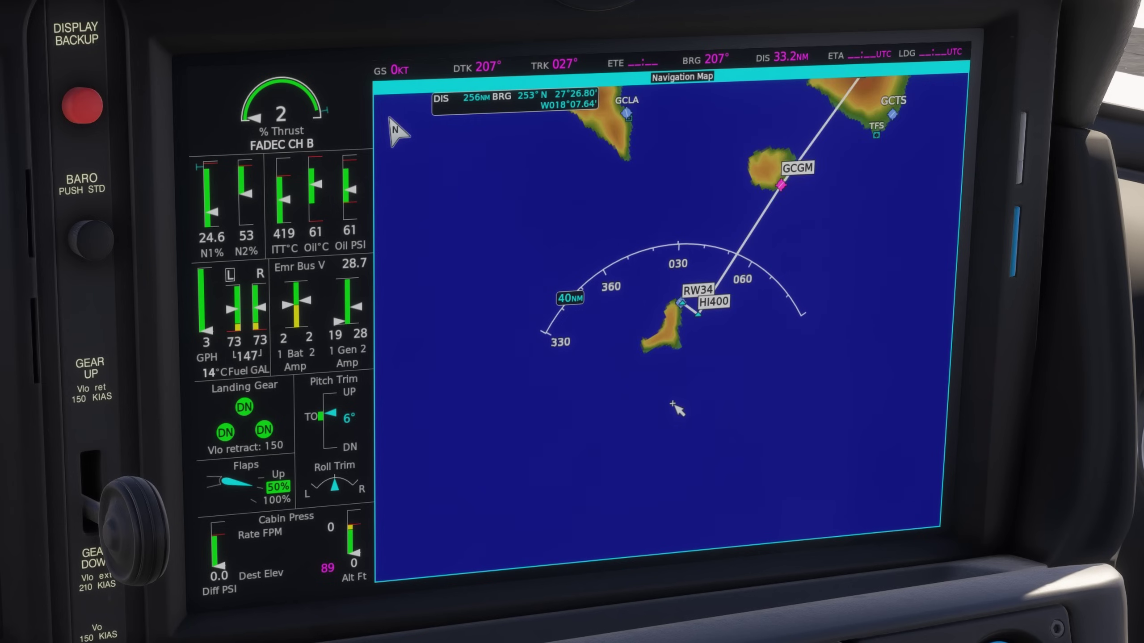
pyautogui.scroll(-2, 674, 407)
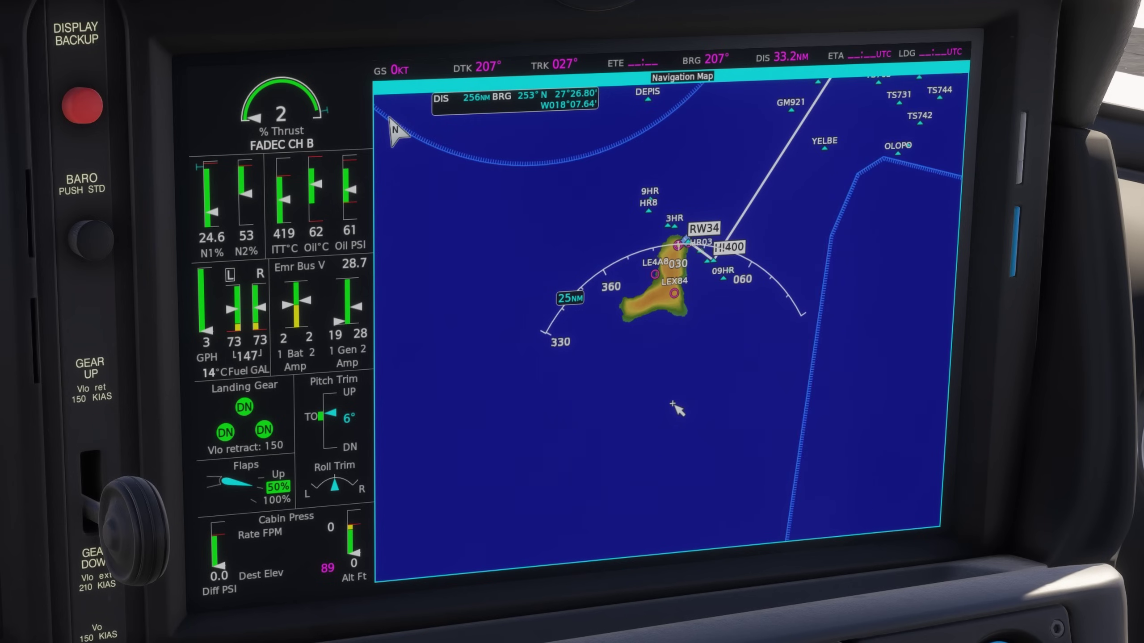
pyautogui.moveTo(674, 408); pyautogui.dragTo(913, 127)
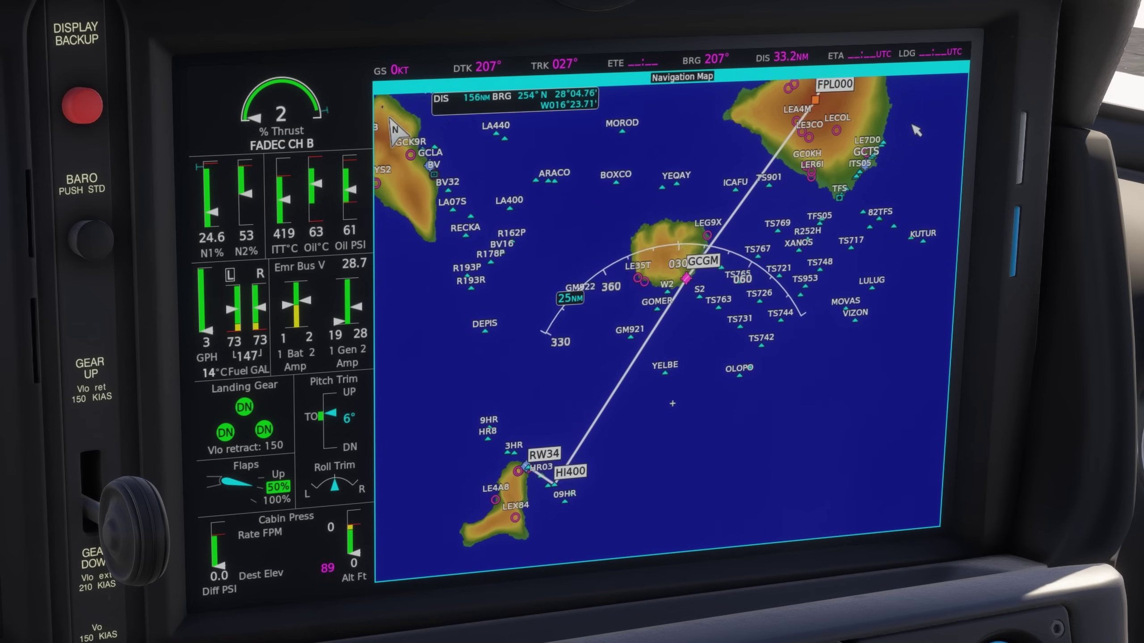